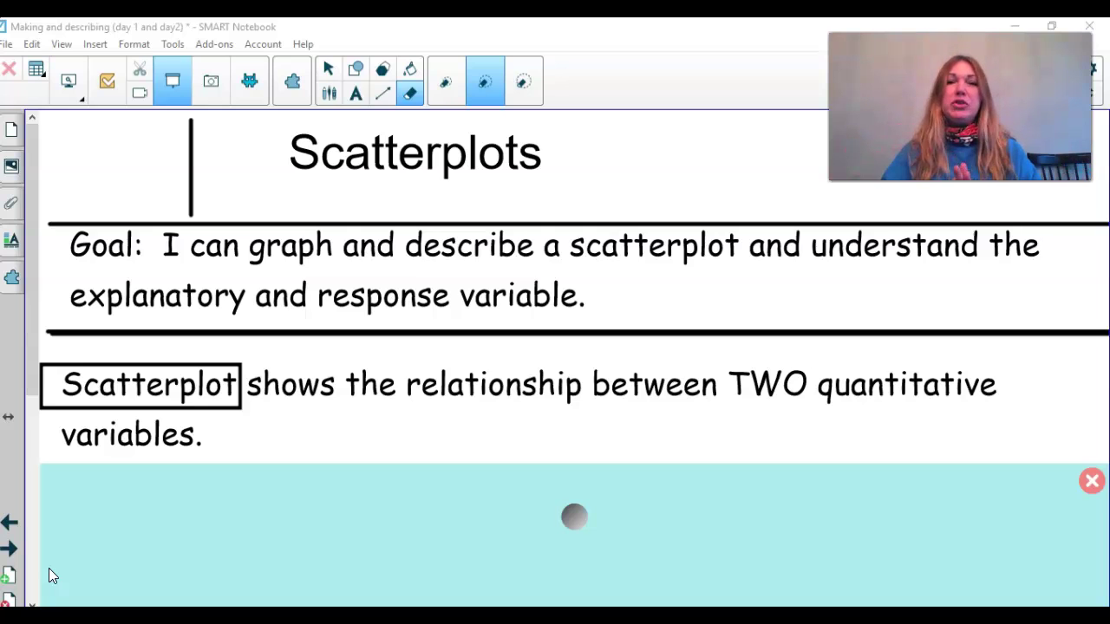
# Hand-draw small L-shaped axes below 'TWO', labelling the horizontal axis 'time' and the vertical 'grade'
pyautogui.click(329, 92)
pyautogui.moveTo(787, 408)
pyautogui.mouseDown()
pyautogui.moveTo(781, 451)
pyautogui.moveTo(854, 447)
pyautogui.mouseUp()
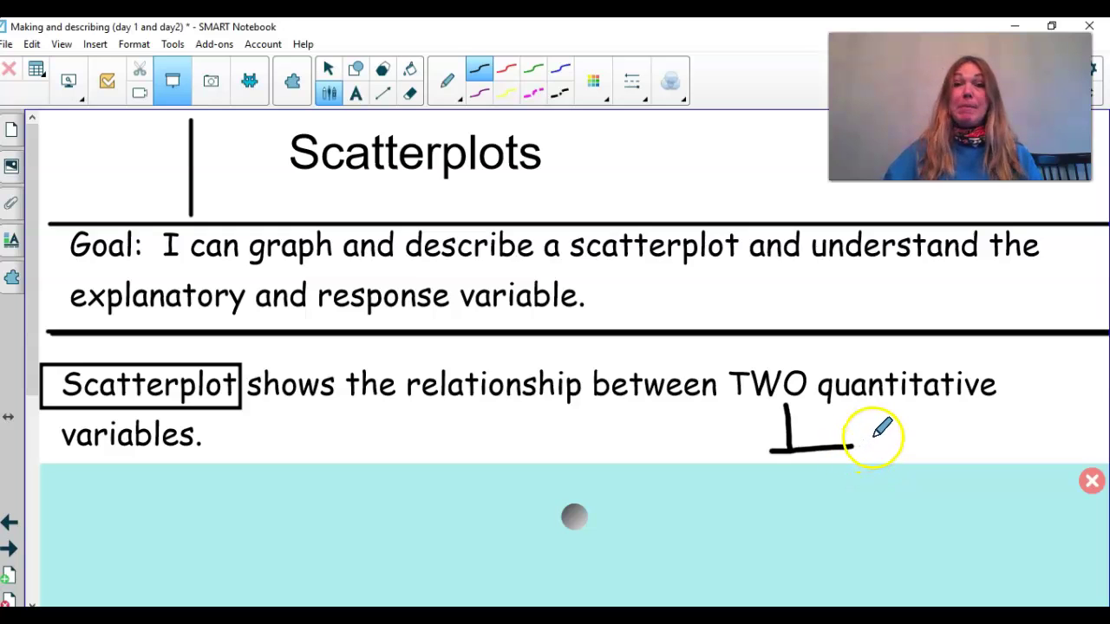
pyautogui.click(868, 445)
pyautogui.moveTo(869, 444); pyautogui.dragTo(921, 440)
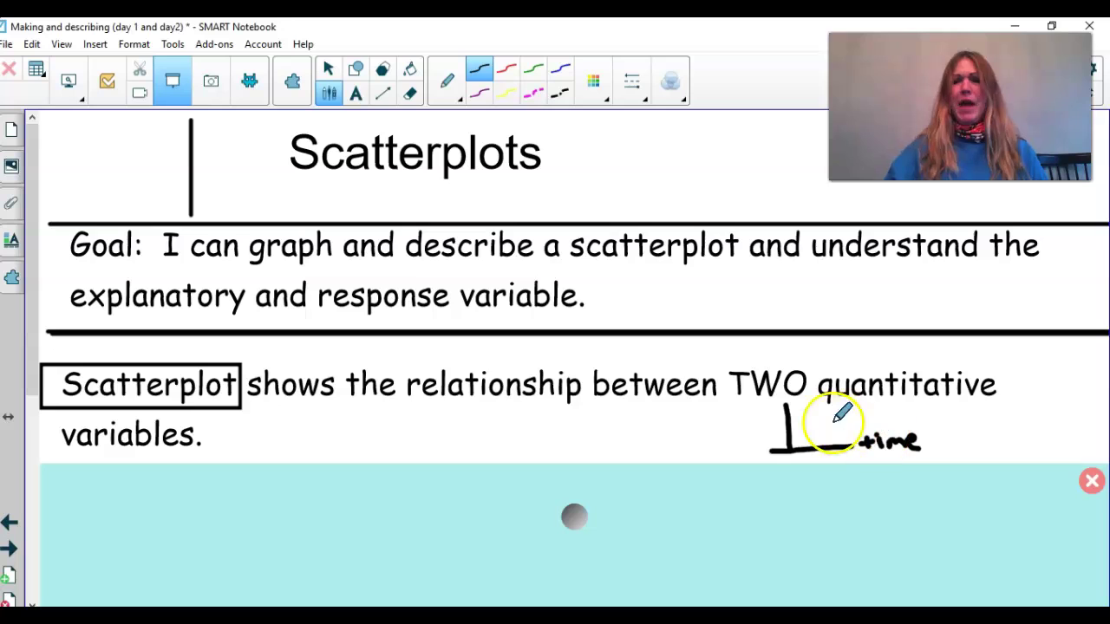
pyautogui.moveTo(754, 411); pyautogui.dragTo(794, 397)
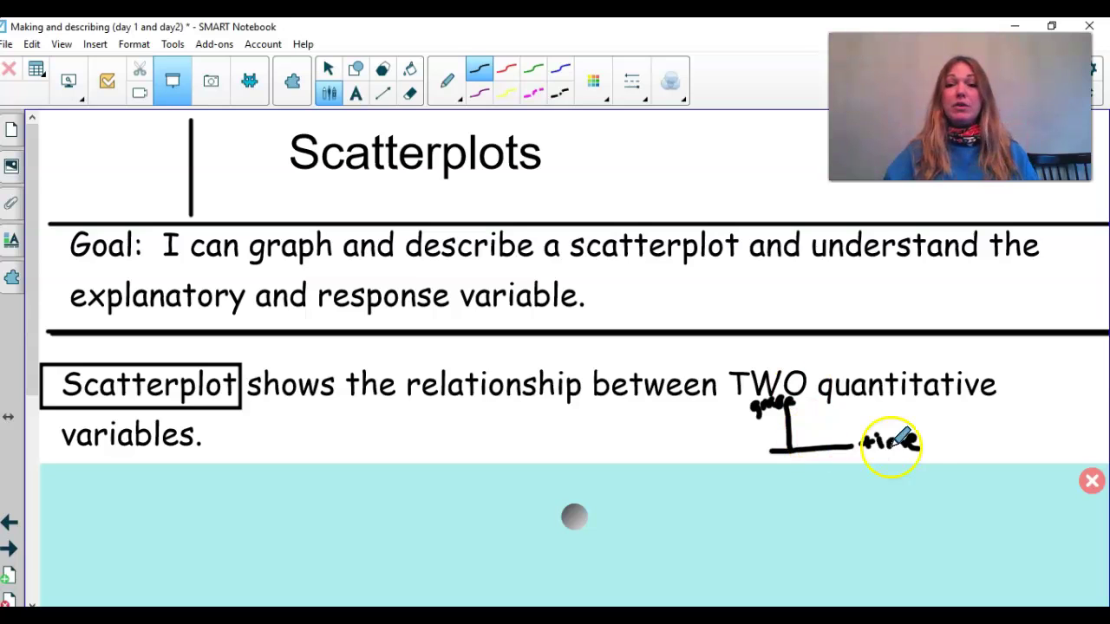
# Dot a cluster of points rising up and right inside the time–grade axes, touching up the 'grade' label
pyautogui.click(803, 435)
pyautogui.click(806, 431)
pyautogui.click(813, 427)
pyautogui.click(808, 425)
pyautogui.click(820, 423)
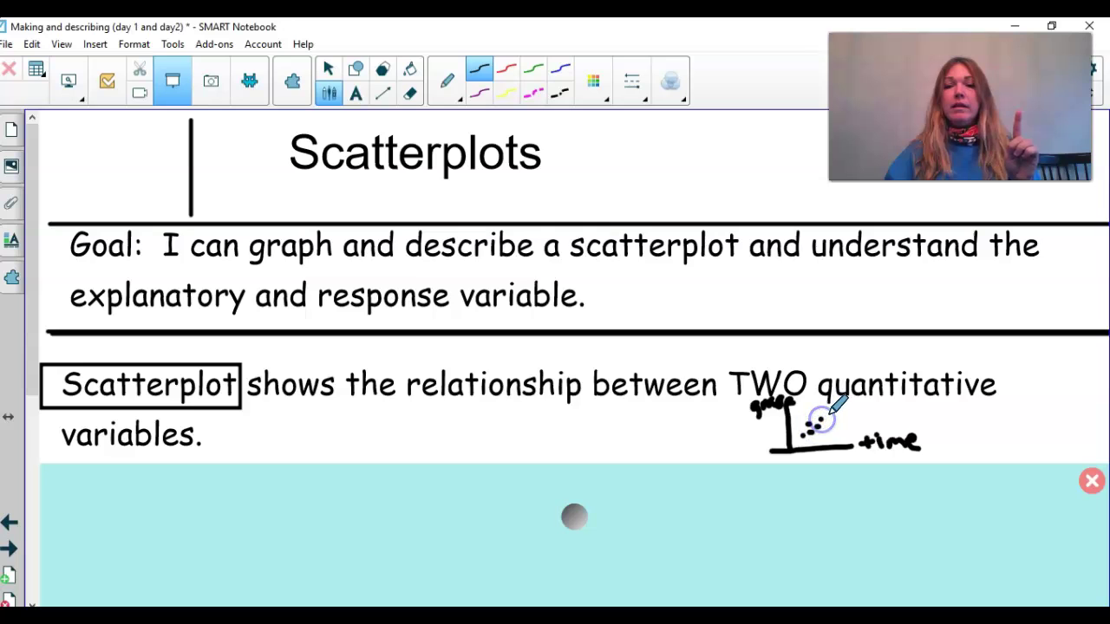
pyautogui.click(825, 419)
pyautogui.click(815, 417)
pyautogui.click(823, 422)
pyautogui.click(830, 417)
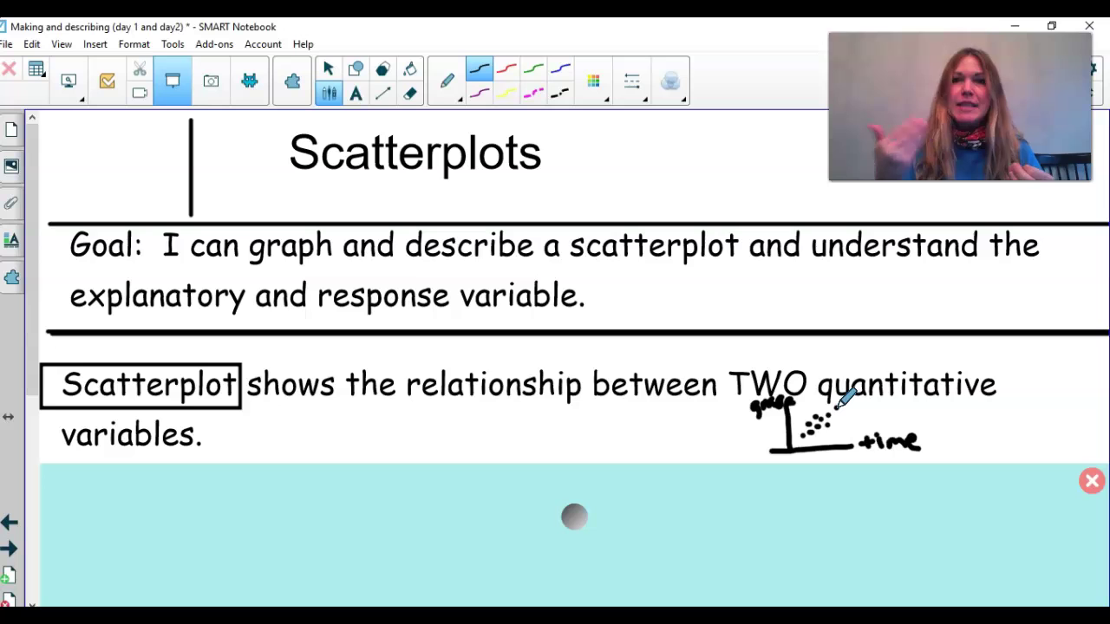
pyautogui.click(822, 413)
pyautogui.click(800, 418)
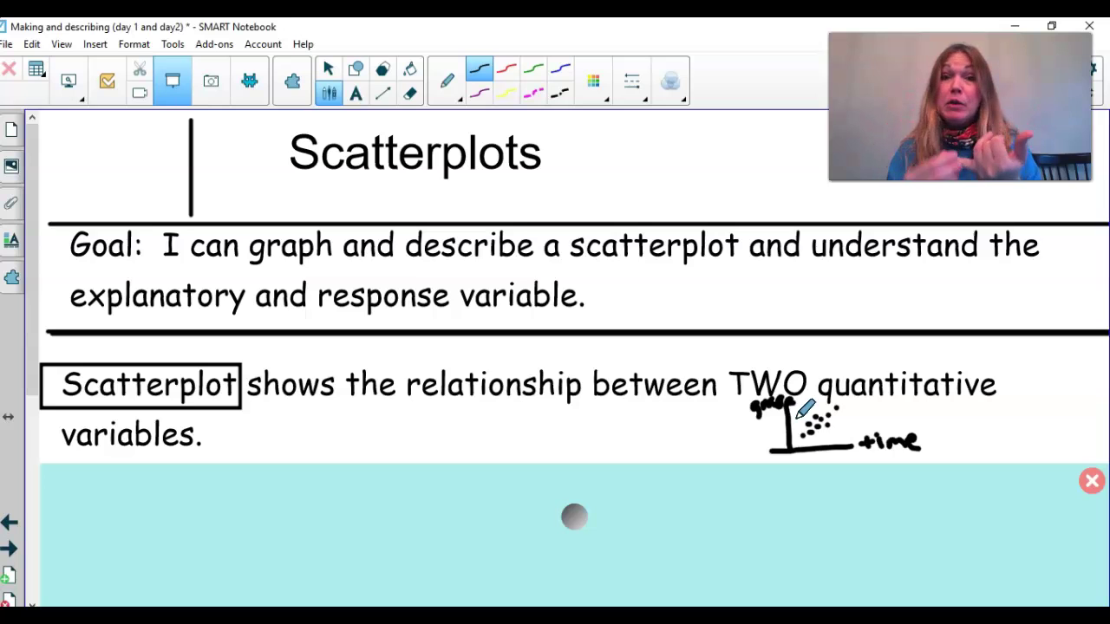
pyautogui.moveTo(755, 407); pyautogui.dragTo(763, 412)
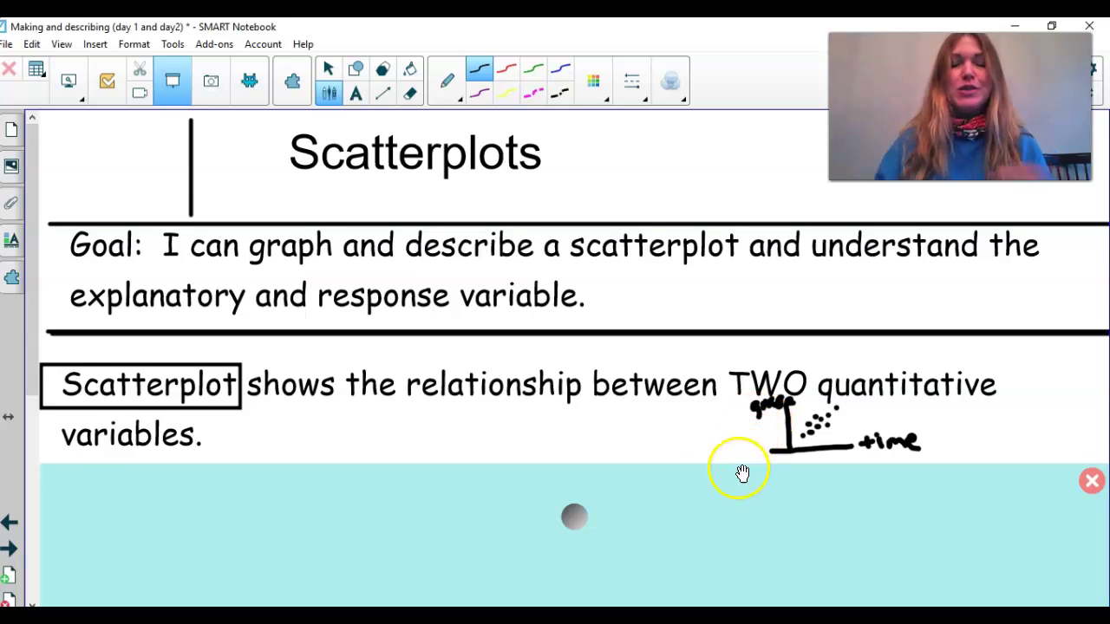
# Pull the Screen Shade down past the sketch to uncover the Response Variable and Explanatory variable definitions
pyautogui.scroll(-1, 739, 475)
pyautogui.moveTo(685, 494); pyautogui.dragTo(669, 532)
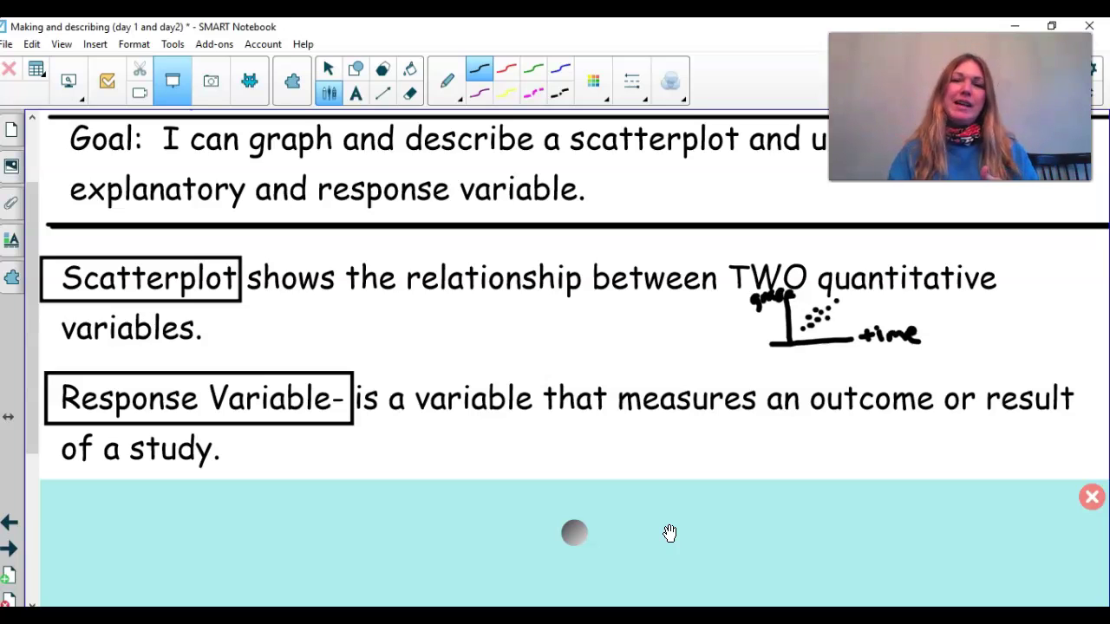
pyautogui.scroll(-2, 736, 463)
pyautogui.moveTo(673, 453); pyautogui.dragTo(660, 571)
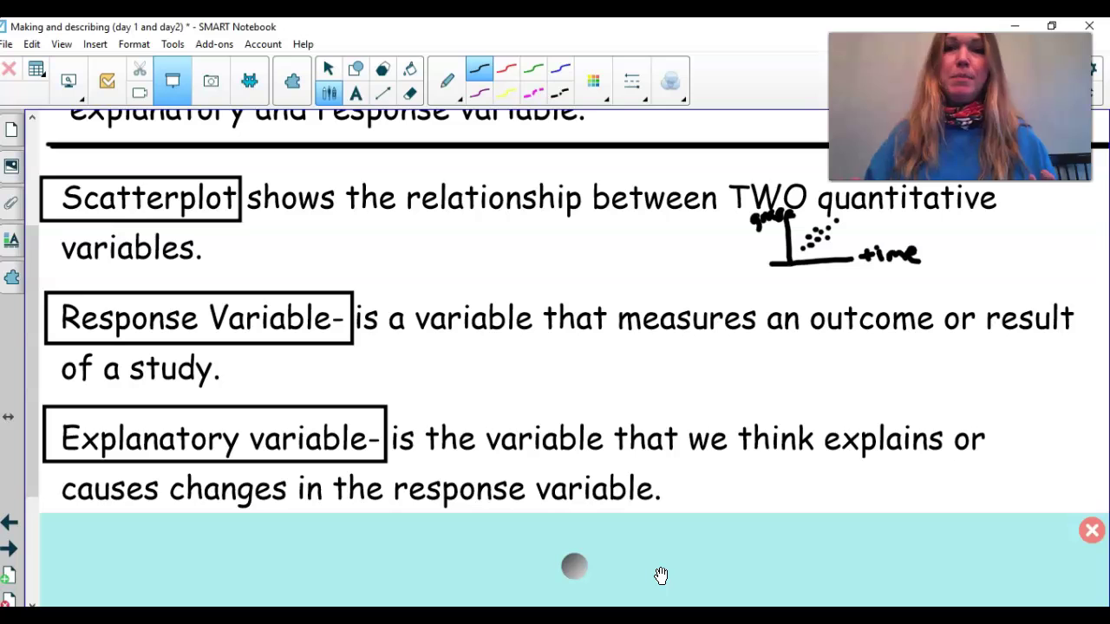
# Type '(influencer--influence a result' after the explanatory definition and lower the shade to reveal 'Not always clear-'
pyautogui.click(352, 97)
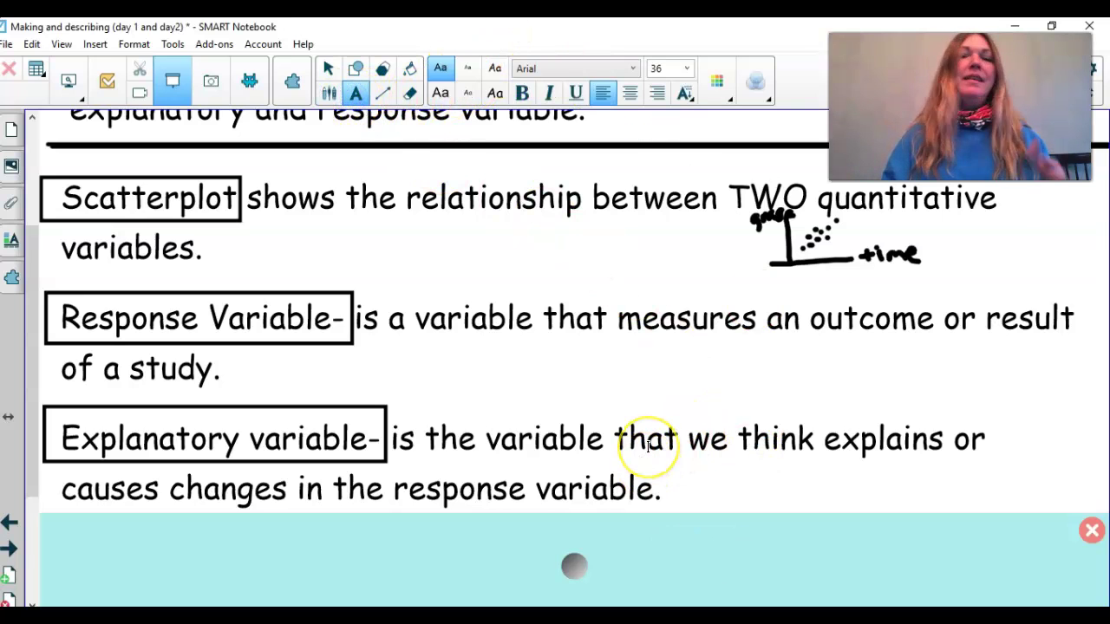
pyautogui.click(689, 477)
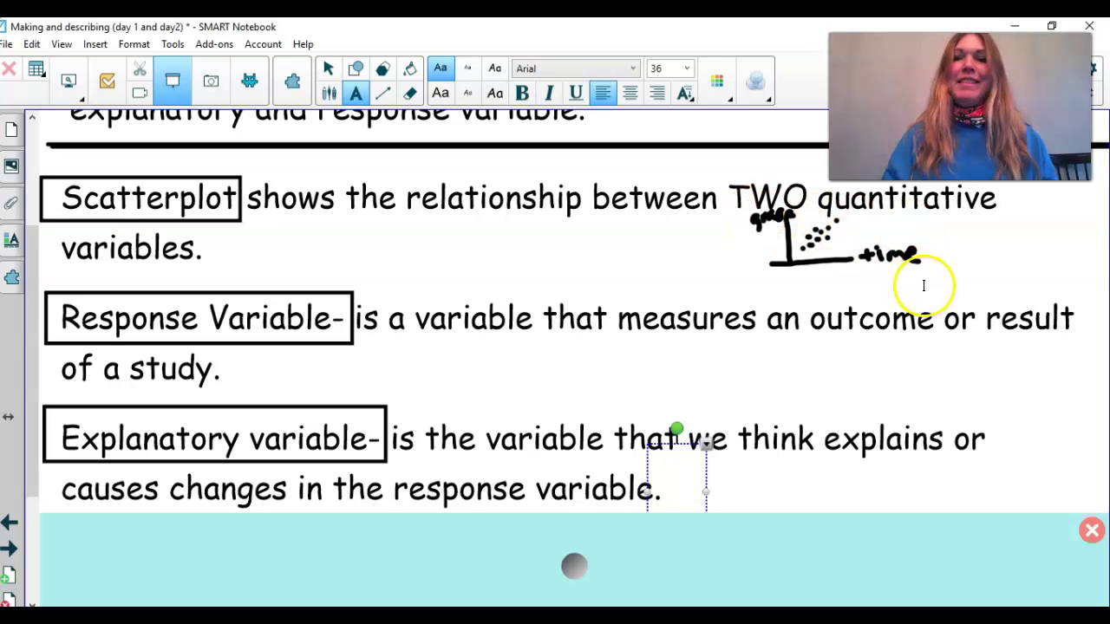
pyautogui.write('(i')
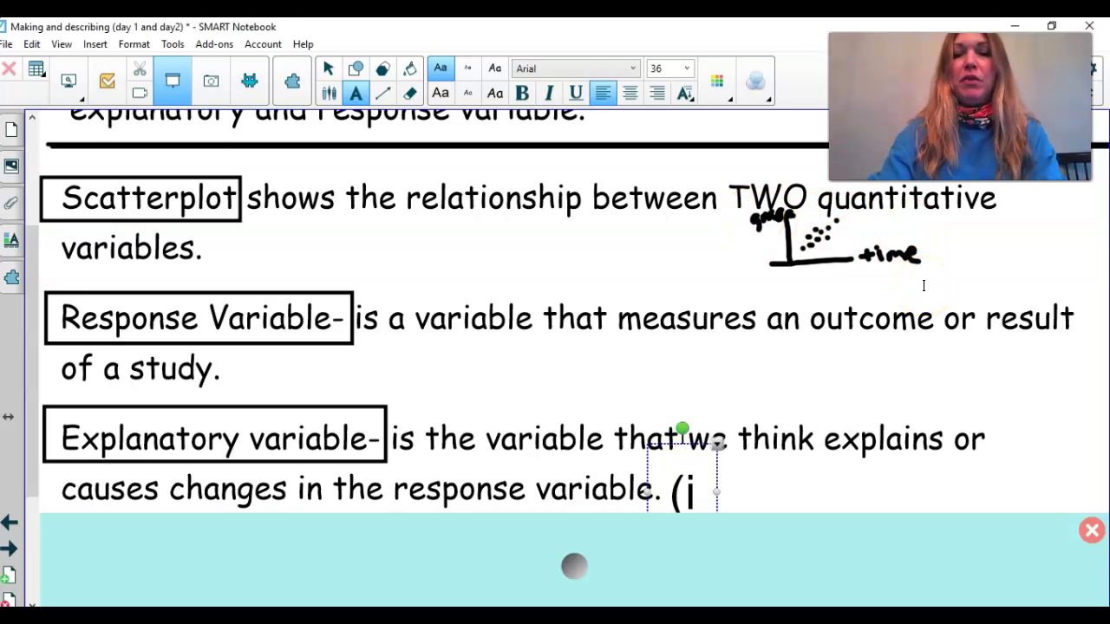
pyautogui.write('nfluencer')
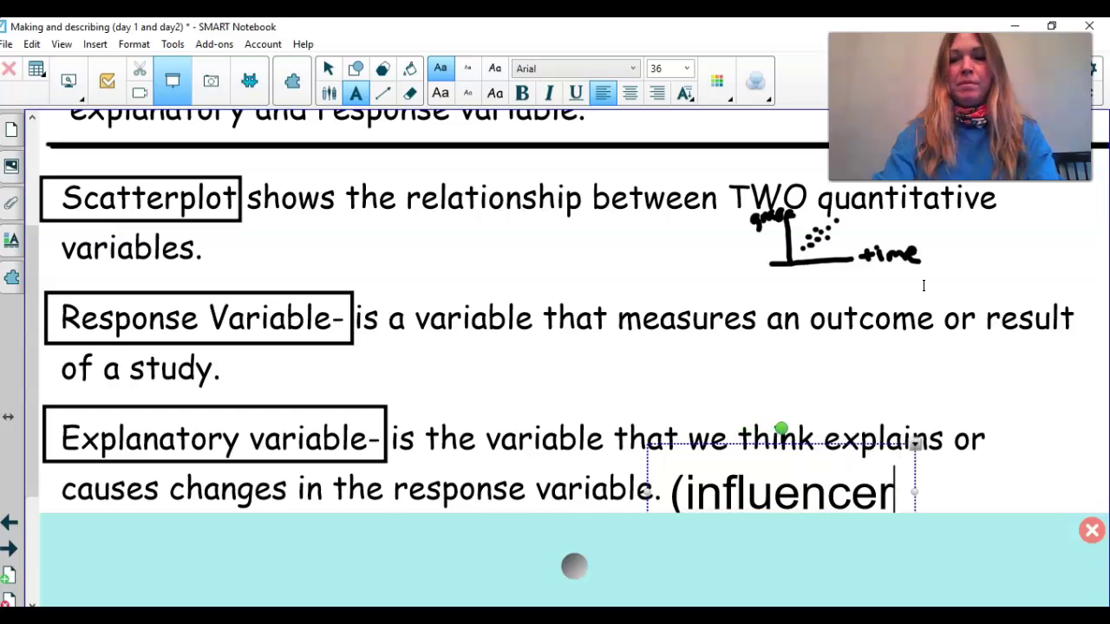
pyautogui.write('--')
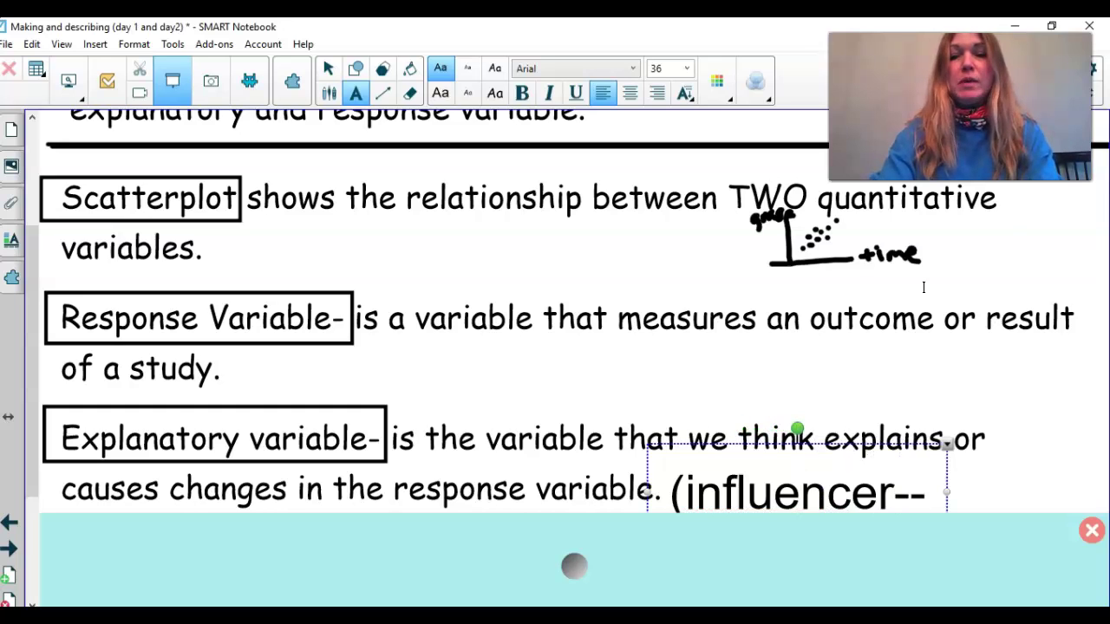
pyautogui.write('influe')
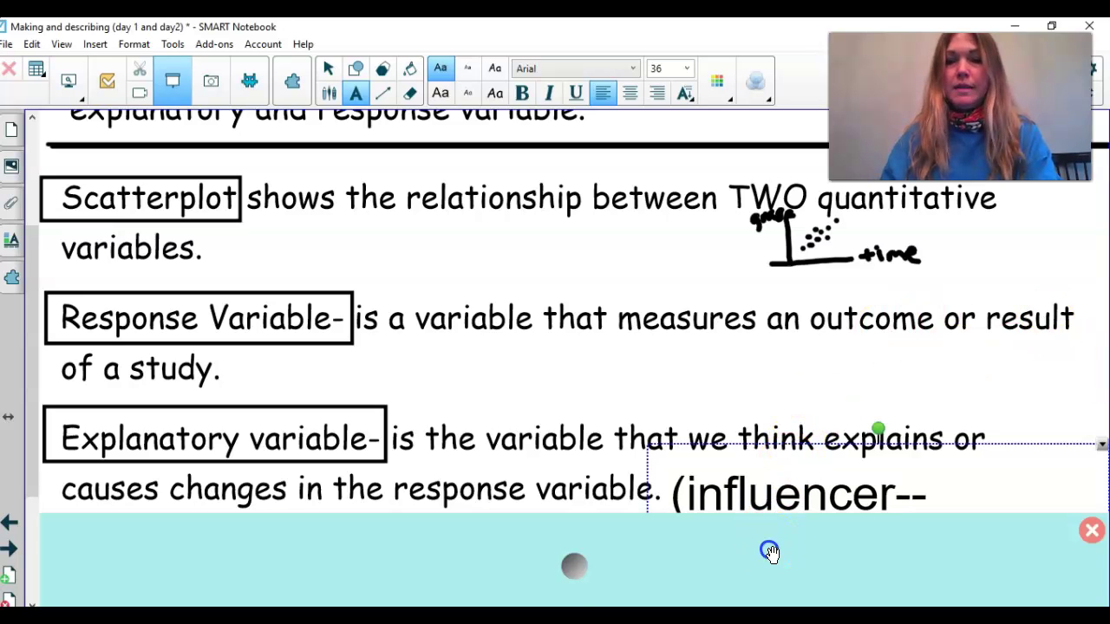
pyautogui.moveTo(768, 545); pyautogui.dragTo(766, 591)
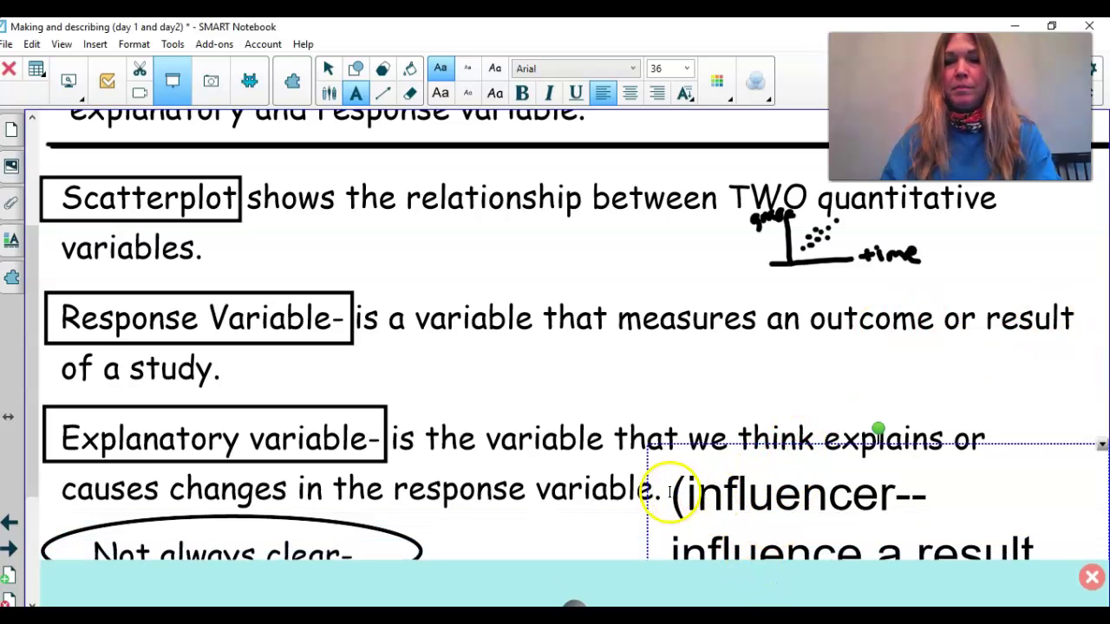
# Add the closing parenthesis after 'result' in the influencer note
pyautogui.click(1026, 553)
pyautogui.click(680, 492)
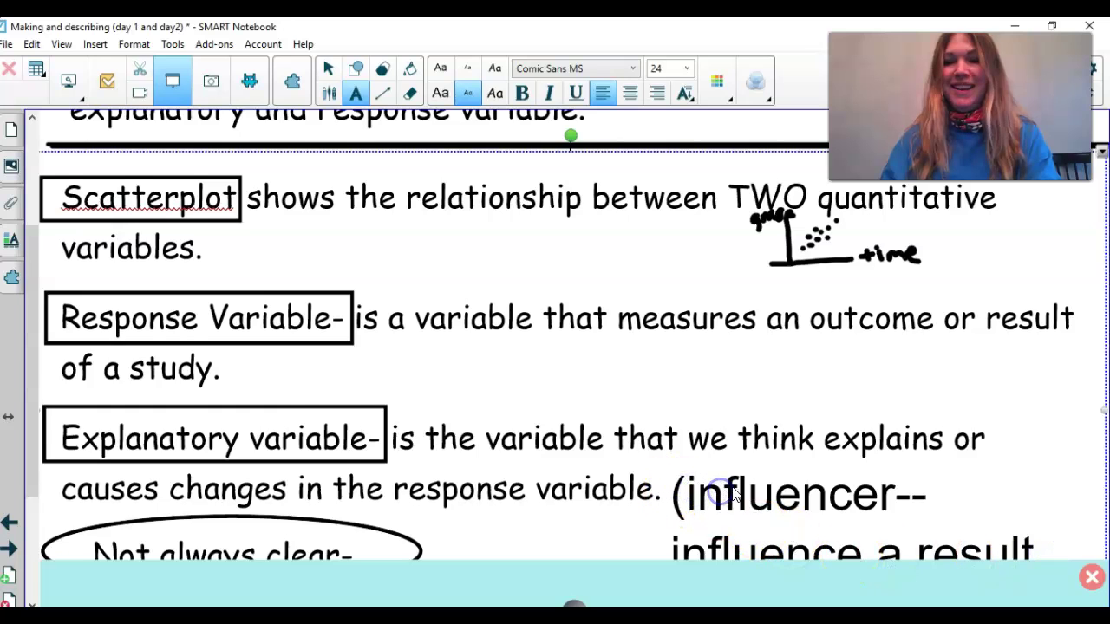
pyautogui.scroll(-1, 803, 462)
pyautogui.scroll(-2, 803, 461)
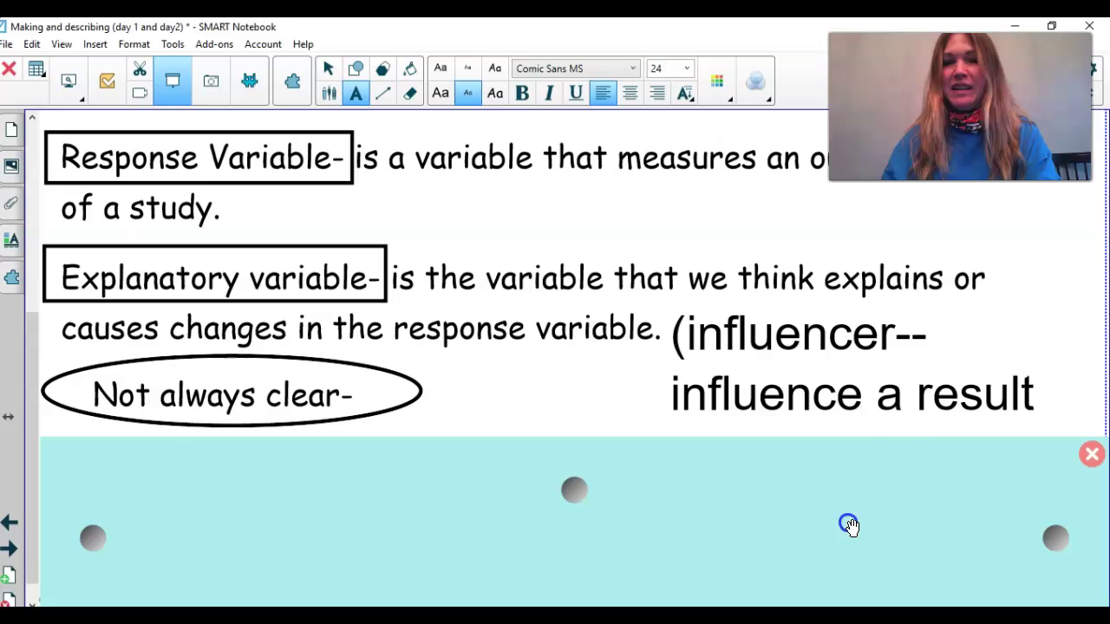
pyautogui.click(1031, 392)
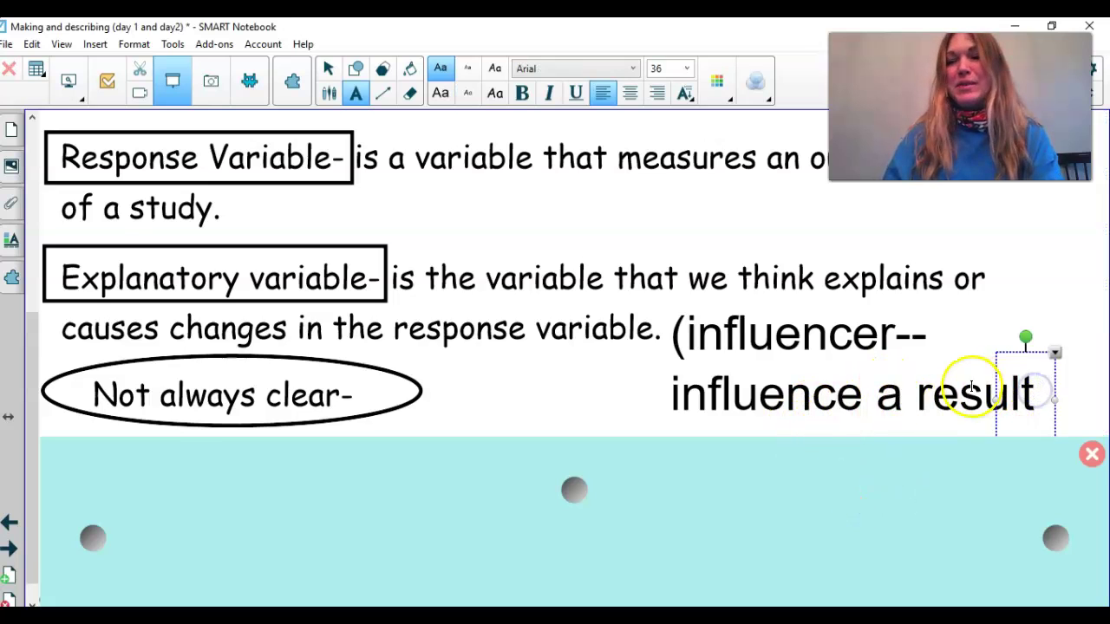
pyautogui.click(940, 392)
pyautogui.doubleClick(969, 392)
pyautogui.click(1035, 382)
pyautogui.write(')')
pyautogui.scroll(3, 1038, 379)
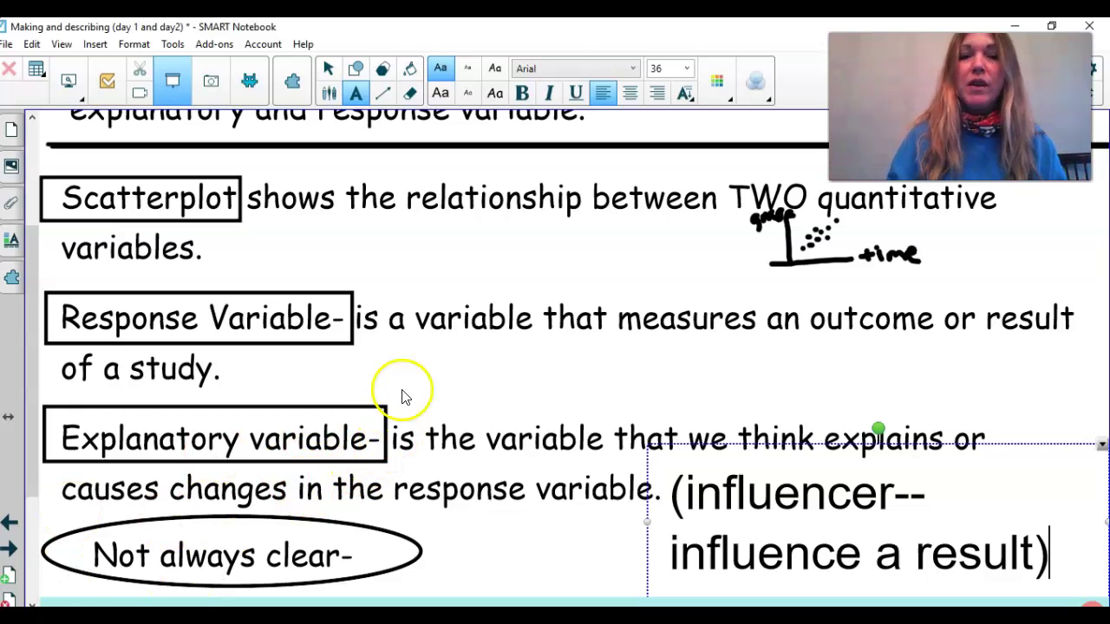
# Draw a pen arrow from Explanatory variable pointing to its 'x-axis' note
pyautogui.click(328, 93)
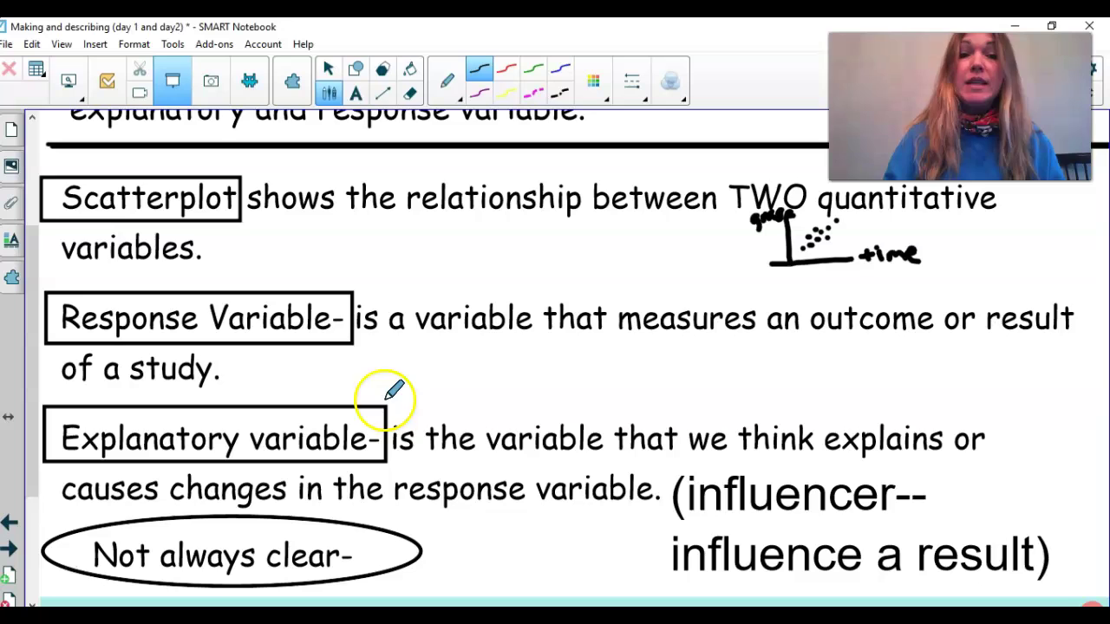
pyautogui.moveTo(382, 400)
pyautogui.mouseDown()
pyautogui.moveTo(441, 408)
pyautogui.moveTo(485, 402)
pyautogui.moveTo(489, 388)
pyautogui.moveTo(501, 399)
pyautogui.moveTo(490, 408)
pyautogui.moveTo(525, 386)
pyautogui.moveTo(493, 413)
pyautogui.mouseUp()
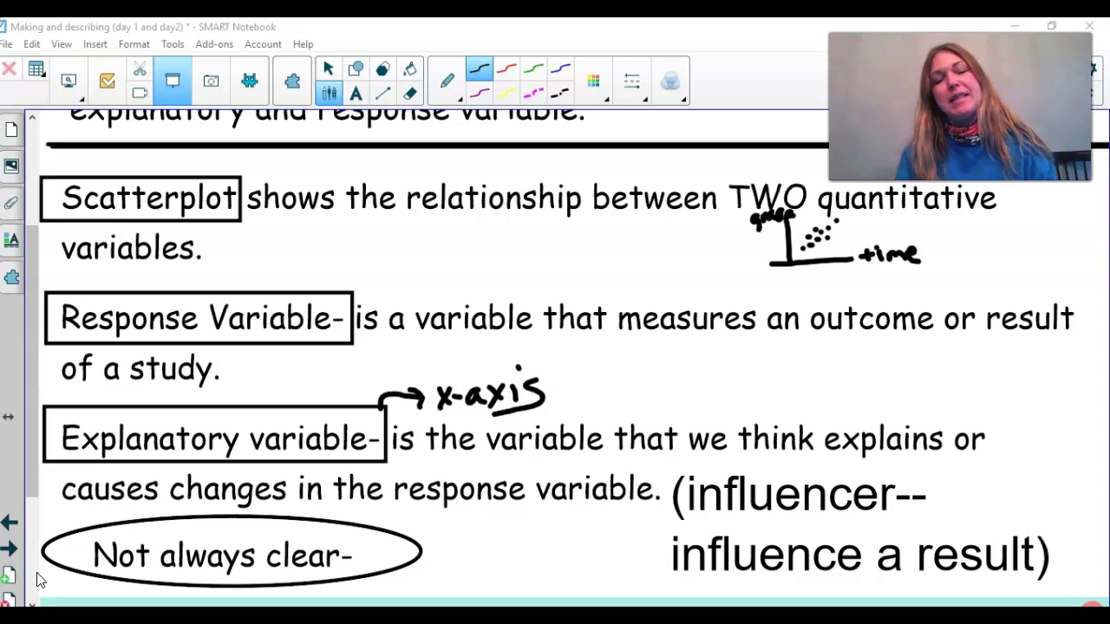
pyautogui.click(97, 559)
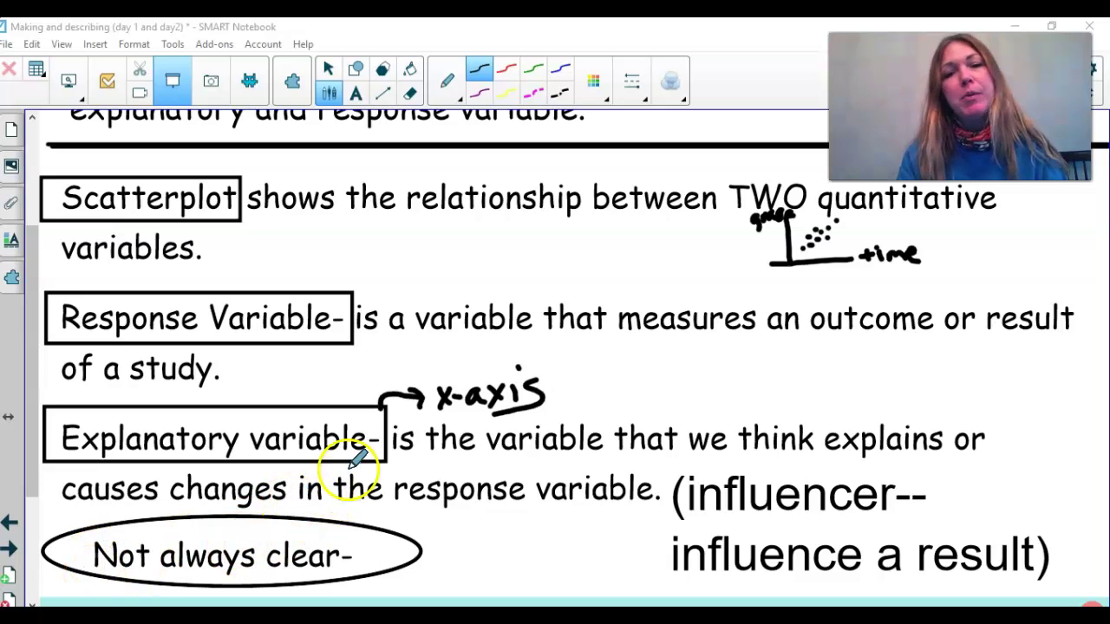
# Add two dots near the scatter origin and draw an arrow labelled 'y-axis' from Response Variable
pyautogui.click(805, 246)
pyautogui.click(811, 239)
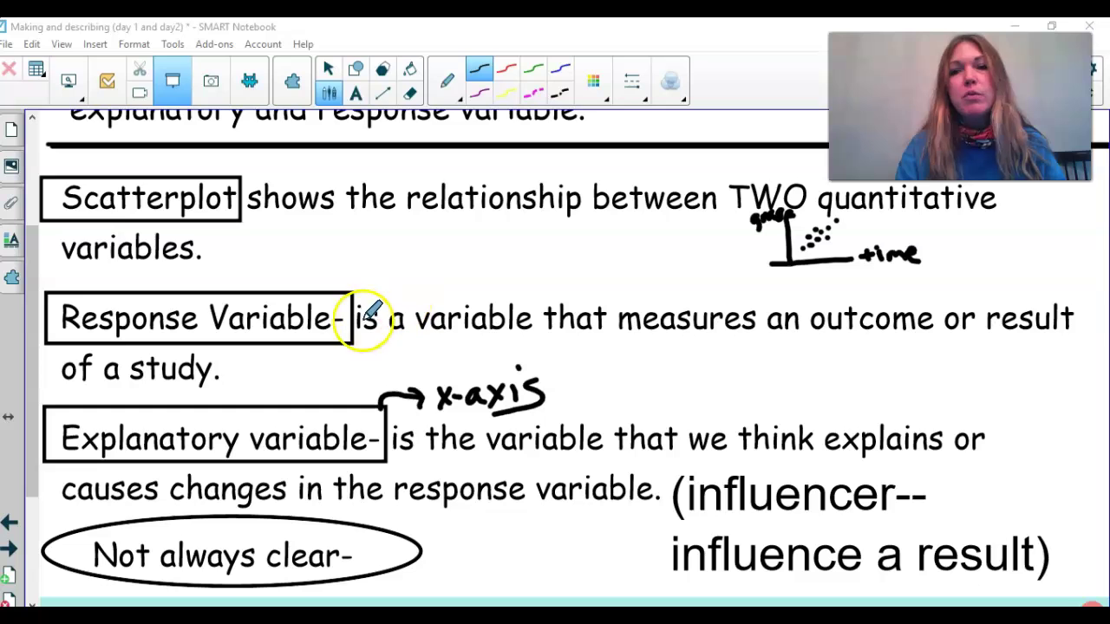
pyautogui.moveTo(357, 278); pyautogui.dragTo(399, 269)
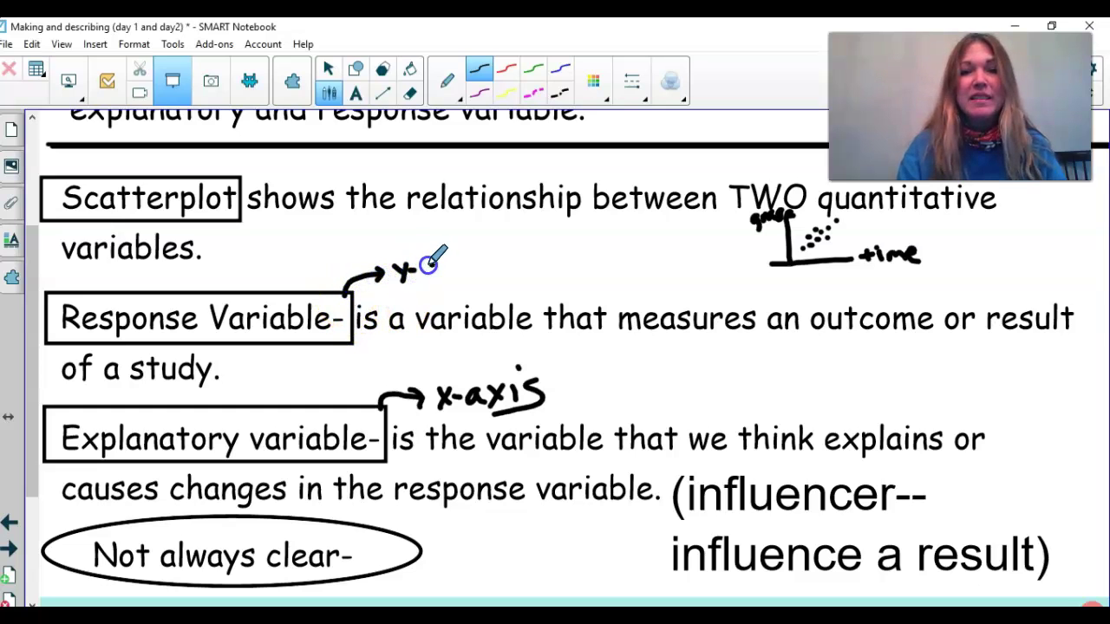
pyautogui.moveTo(445, 272)
pyautogui.mouseDown()
pyautogui.moveTo(457, 253)
pyautogui.moveTo(470, 263)
pyautogui.mouseUp()
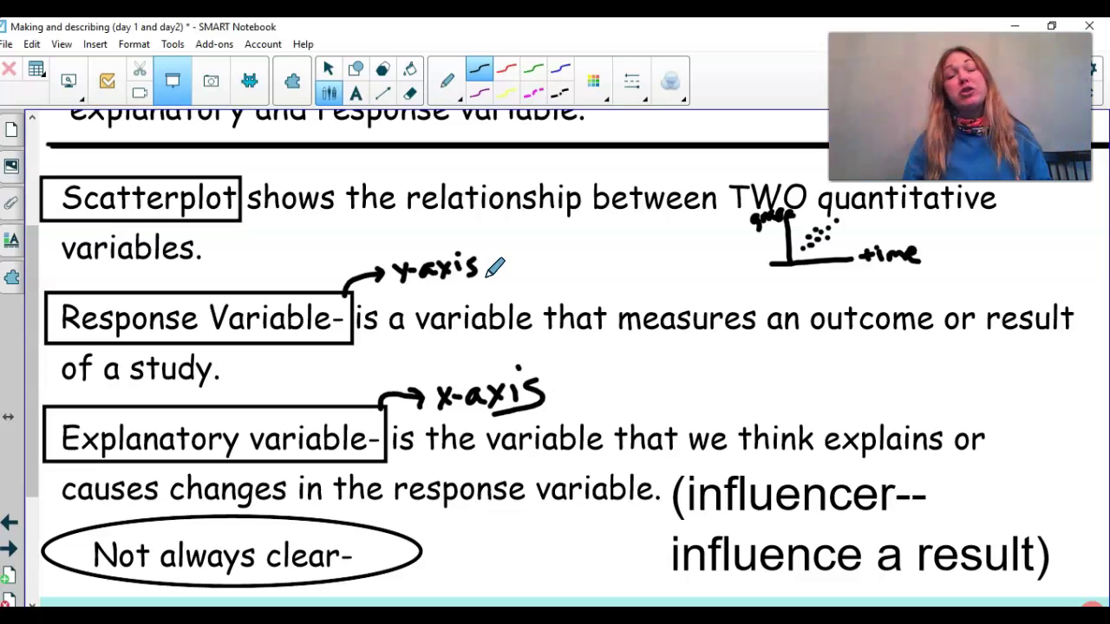
# Draw small axes below 'Not always clear-' and plot dots rising to the right
pyautogui.scroll(-3, 478, 495)
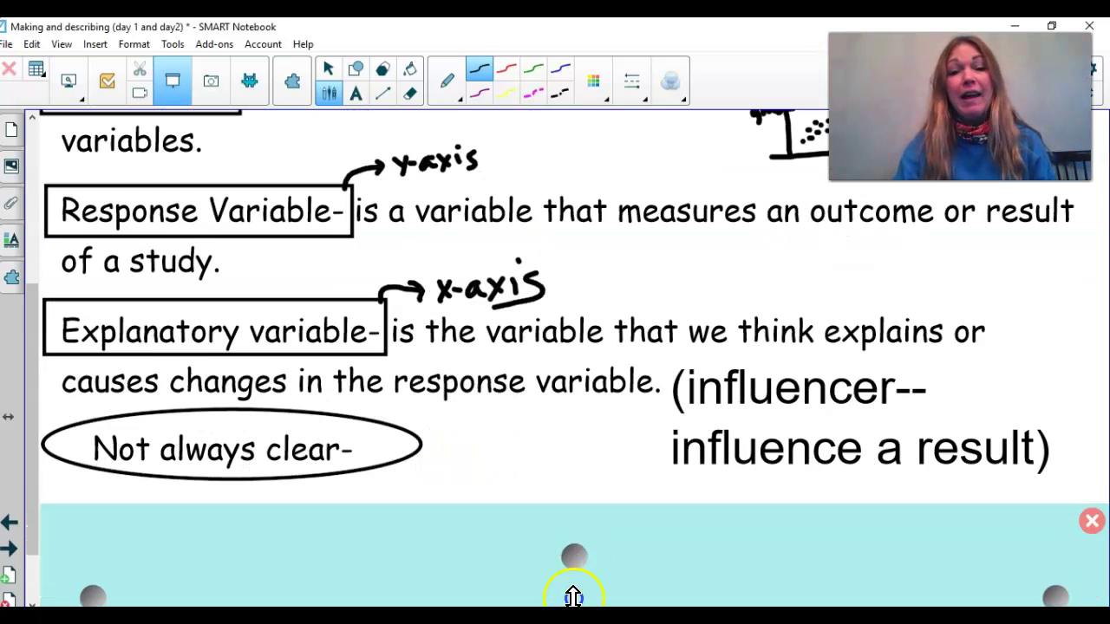
pyautogui.moveTo(445, 472)
pyautogui.mouseDown()
pyautogui.moveTo(447, 536)
pyautogui.moveTo(512, 528)
pyautogui.mouseUp()
pyautogui.click(454, 521)
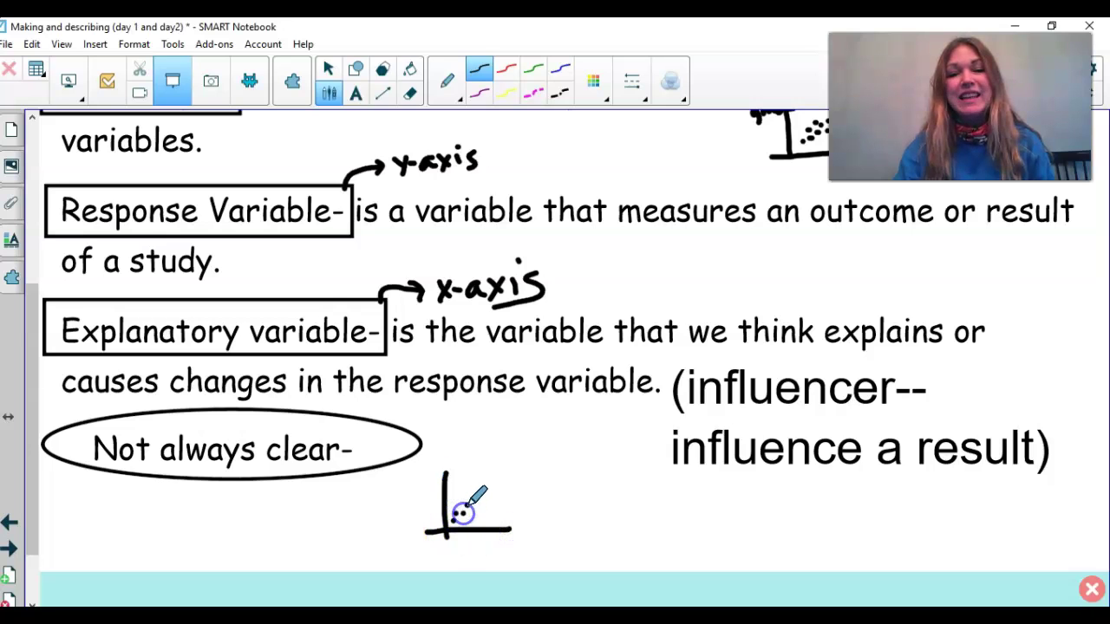
pyautogui.click(488, 480)
pyautogui.click(495, 471)
pyautogui.click(524, 520)
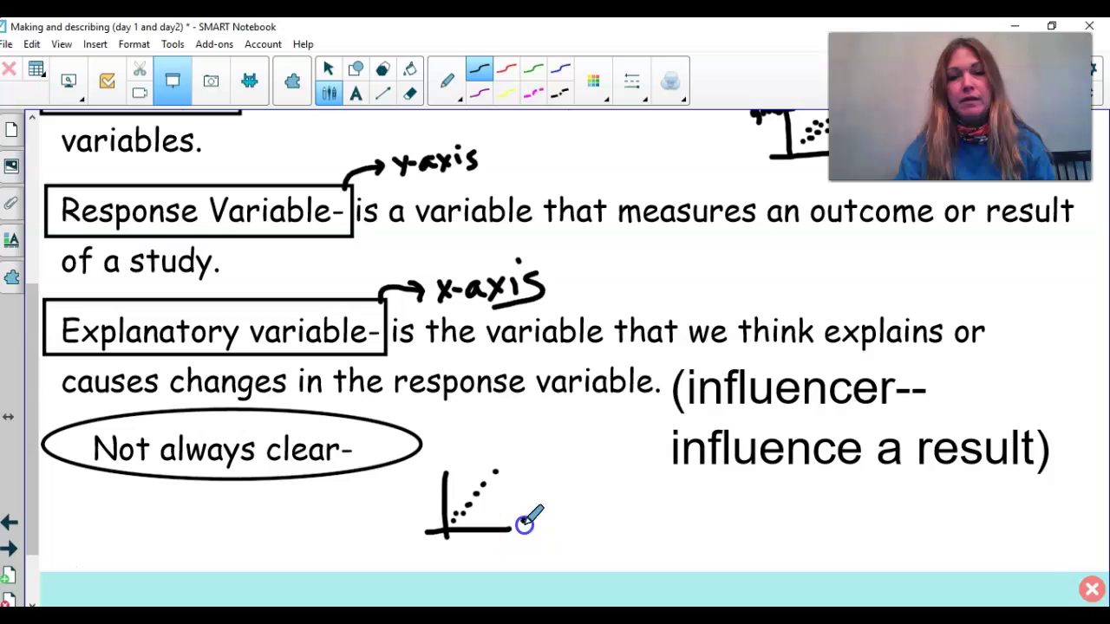
# Label the example axes 'ht' and 'ws' and add a few more rising dots
pyautogui.moveTo(525, 526); pyautogui.dragTo(537, 519)
pyautogui.moveTo(409, 473)
pyautogui.mouseDown()
pyautogui.moveTo(414, 489)
pyautogui.moveTo(432, 484)
pyautogui.mouseUp()
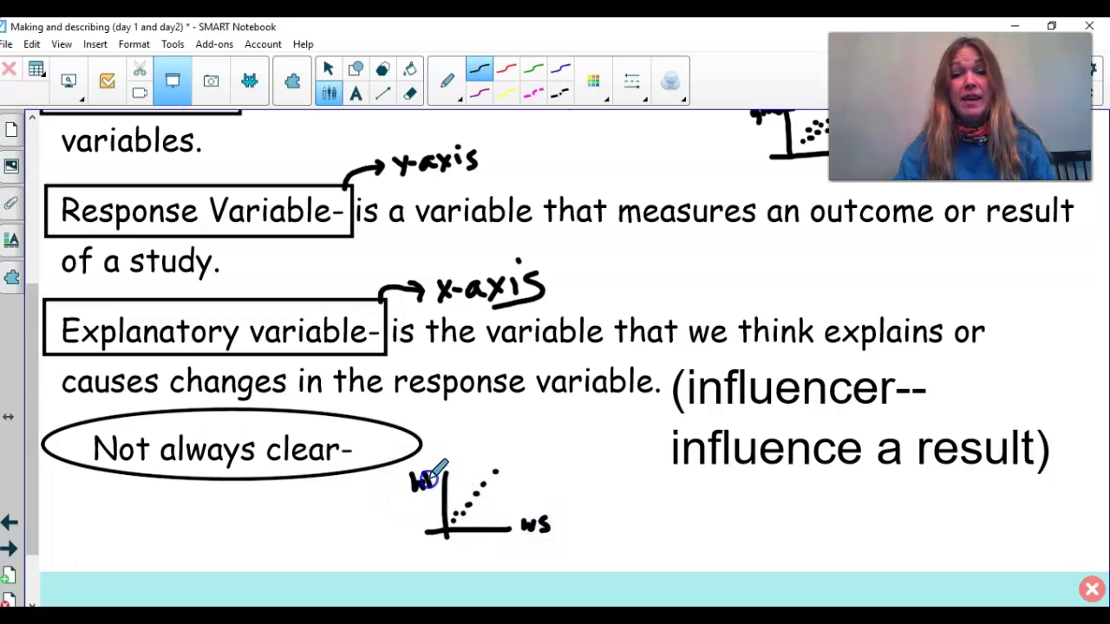
pyautogui.click(544, 520)
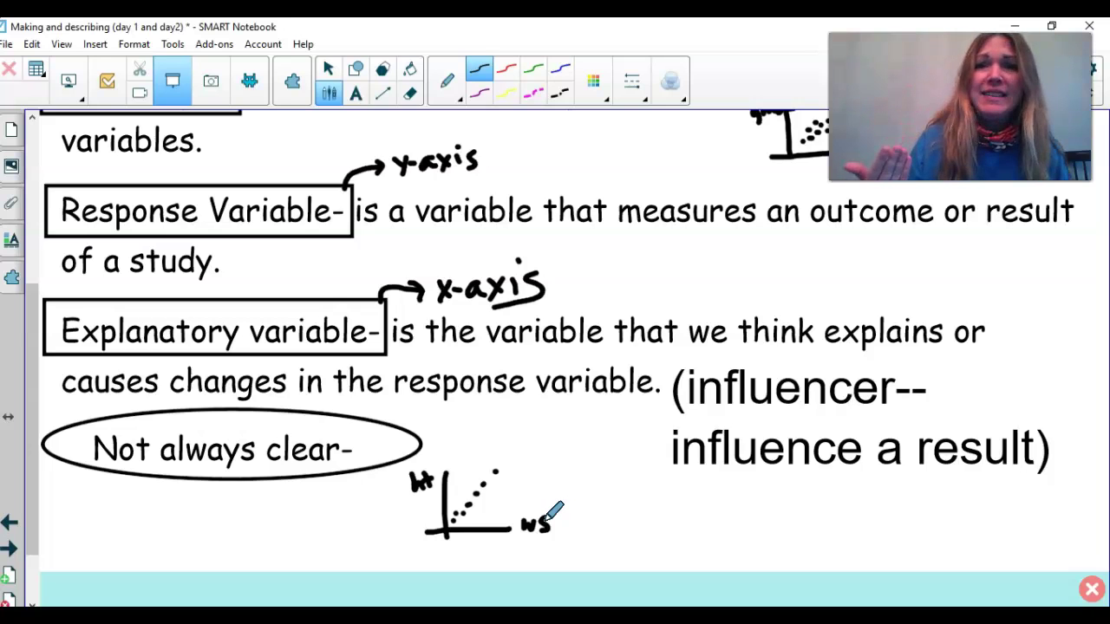
pyautogui.click(533, 539)
pyautogui.click(480, 494)
pyautogui.click(487, 481)
pyautogui.click(494, 474)
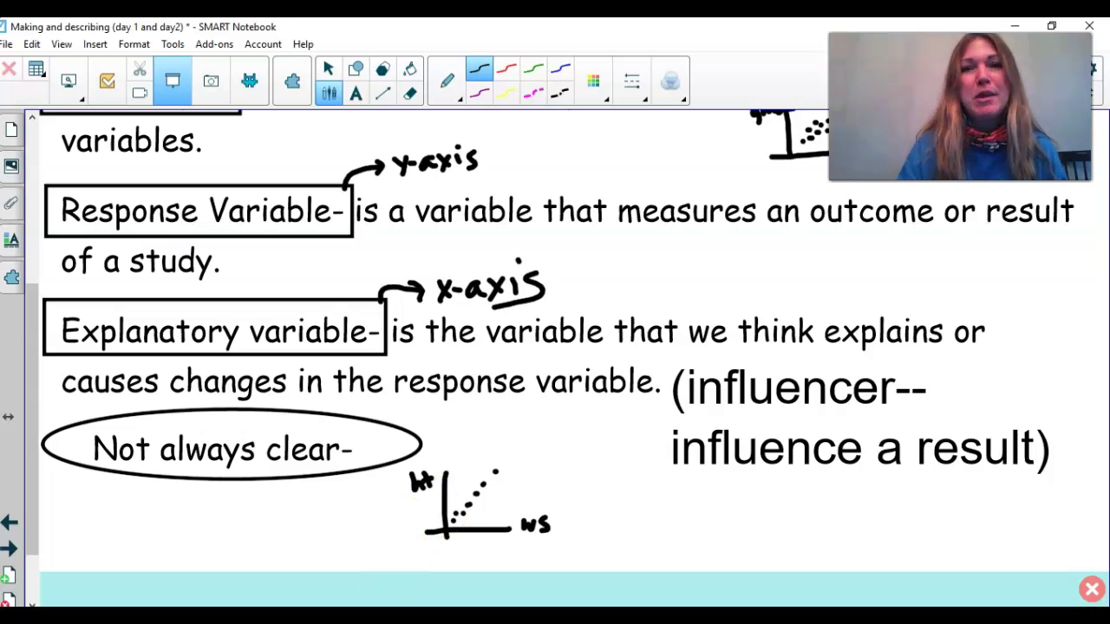
# Go to the jogging–calories page, cover it with the Screen Shade, and uncover the table
pyautogui.click(10, 548)
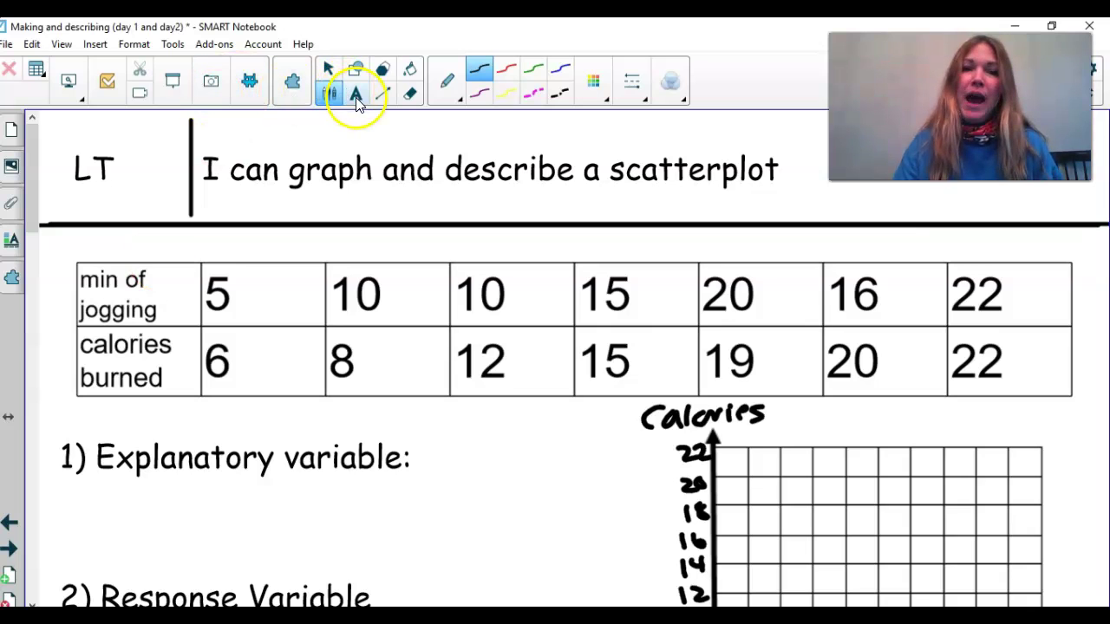
pyautogui.click(173, 80)
pyautogui.moveTo(367, 191); pyautogui.dragTo(429, 468)
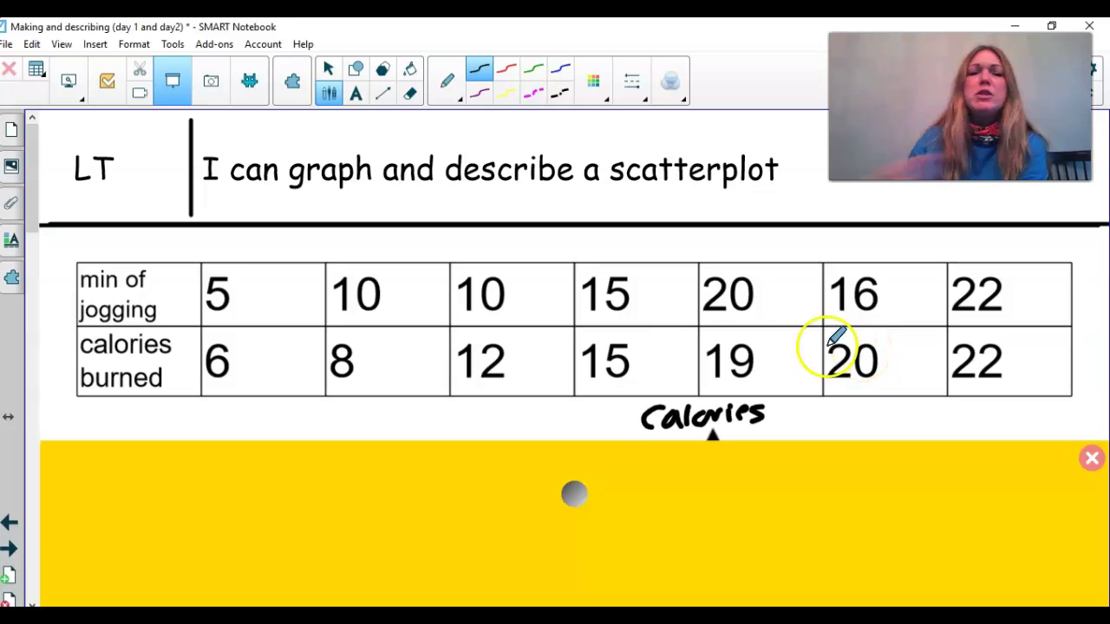
# Lower the shade further to reveal the variable prompts and the Calories graph
pyautogui.moveTo(396, 549); pyautogui.dragTo(486, 604)
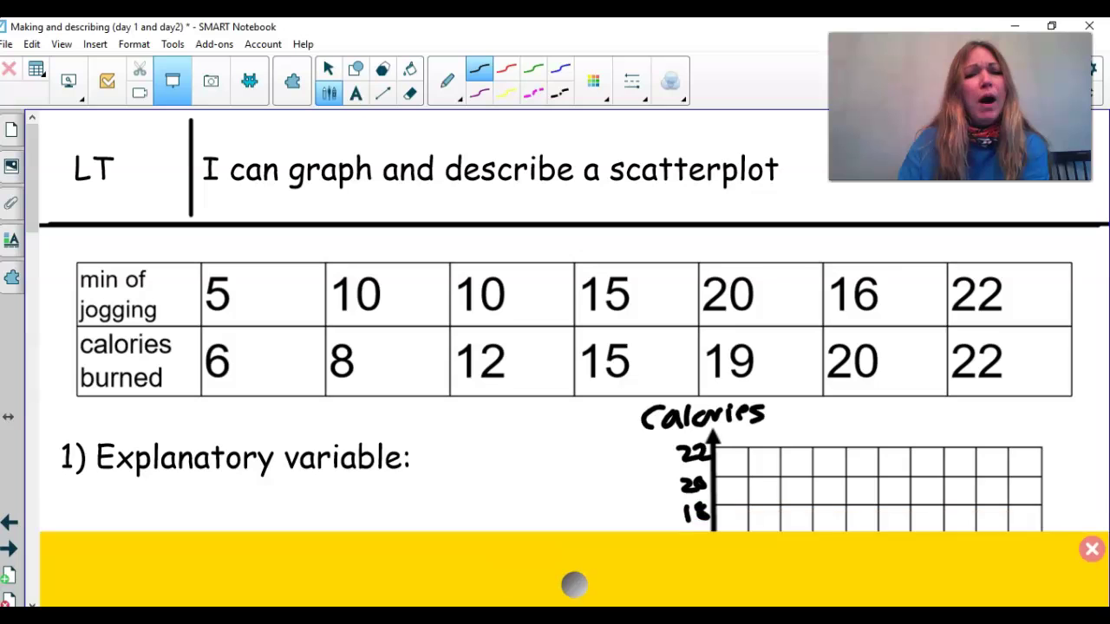
pyautogui.scroll(-2, 494, 554)
pyautogui.moveTo(506, 433); pyautogui.dragTo(503, 558)
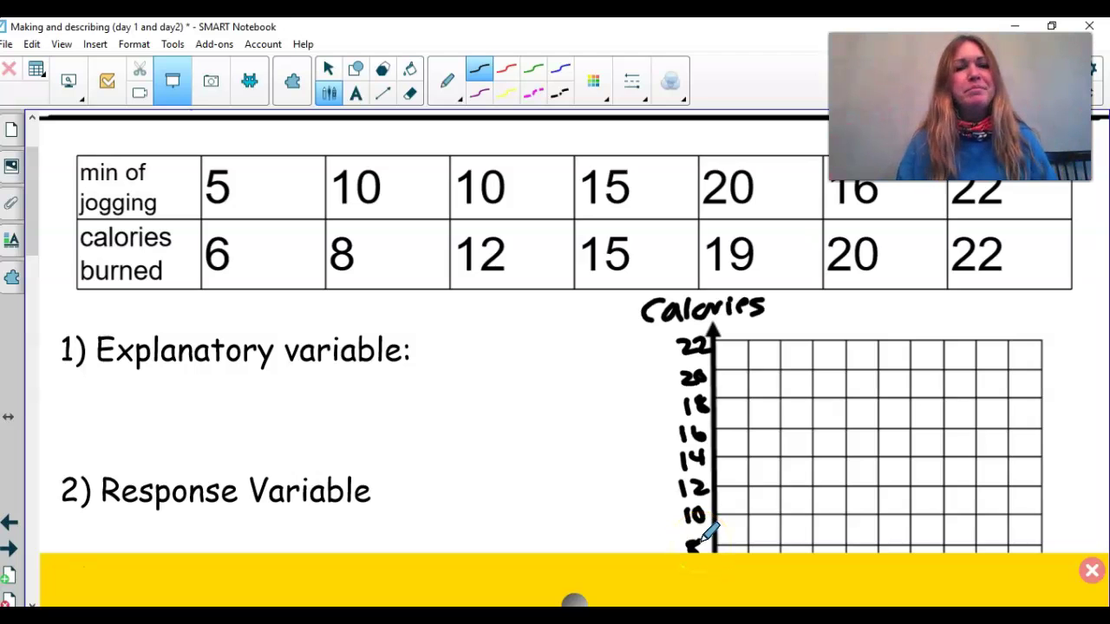
# Type 'Jogging min' as the answer below the Explanatory variable prompt
pyautogui.click(357, 95)
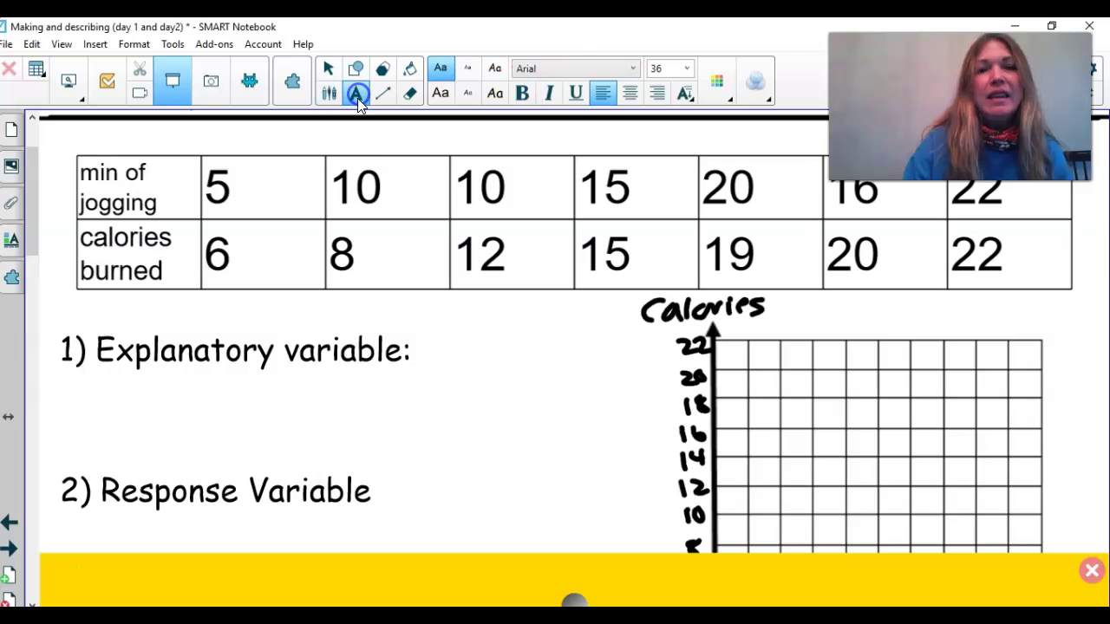
pyautogui.click(174, 396)
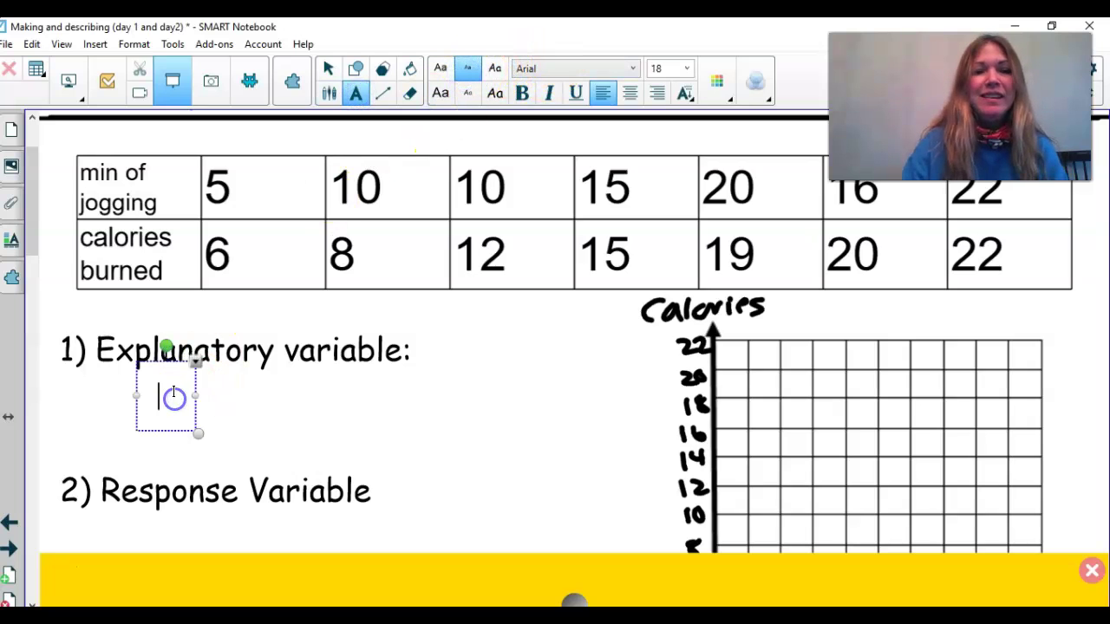
pyautogui.write('Jogging min')
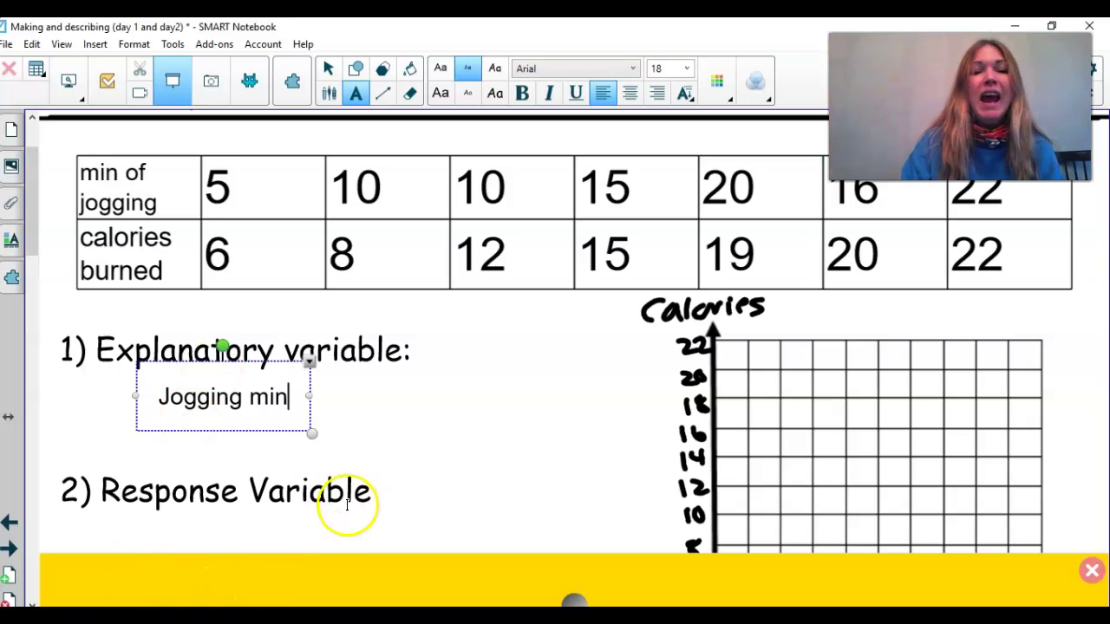
pyautogui.click(420, 486)
# Type 'Calories burned' beside the Response Variable prompt
pyautogui.click(422, 486)
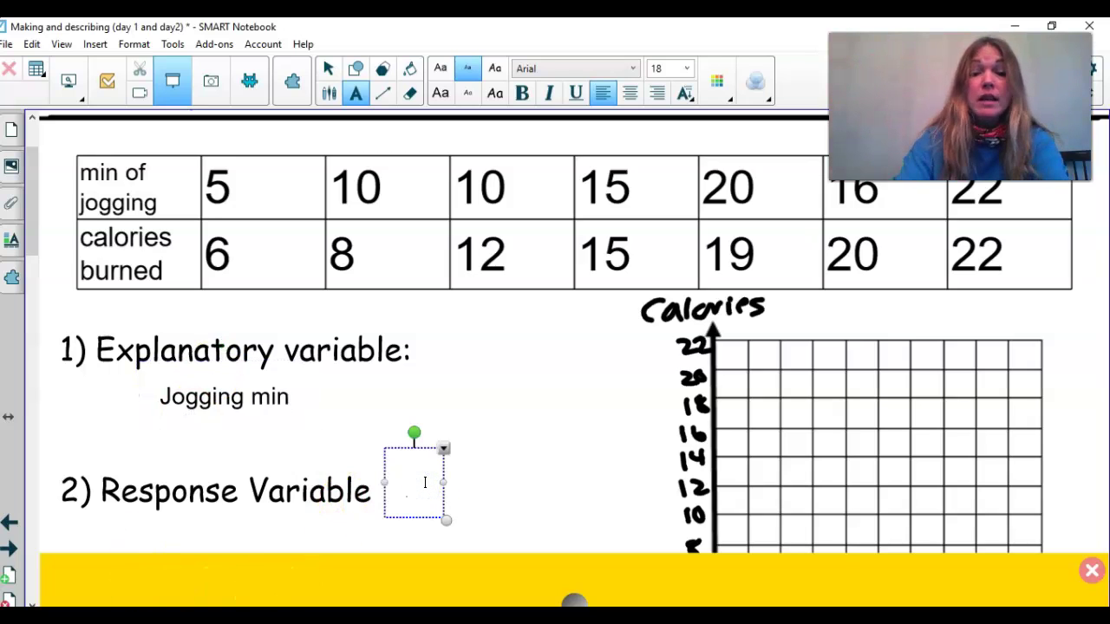
pyautogui.write('Calories burned')
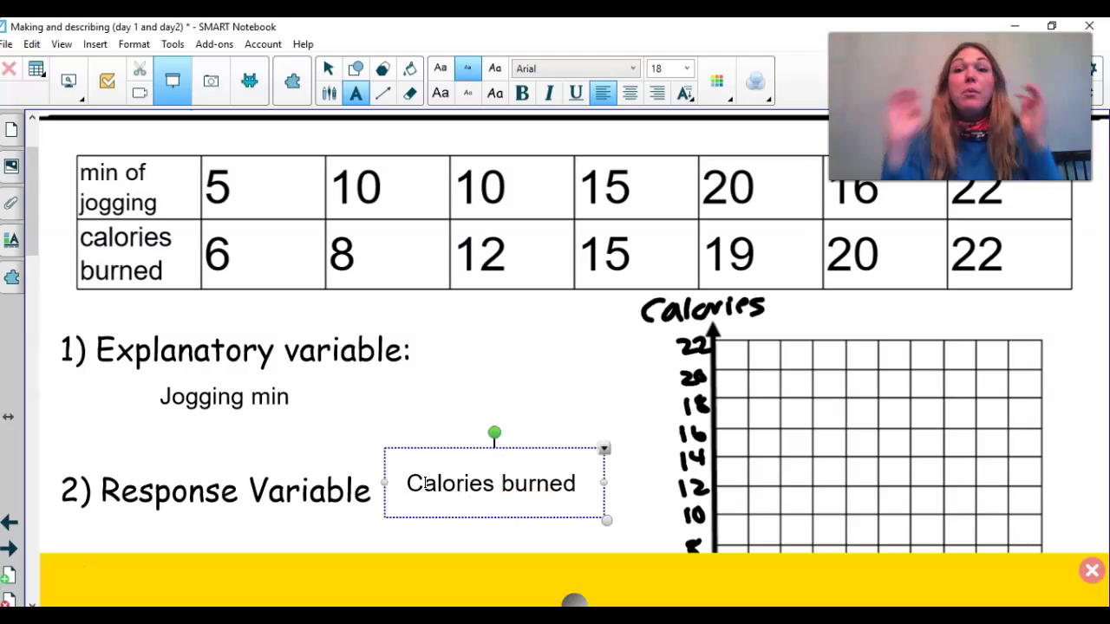
pyautogui.click(508, 310)
pyautogui.scroll(-2, 788, 516)
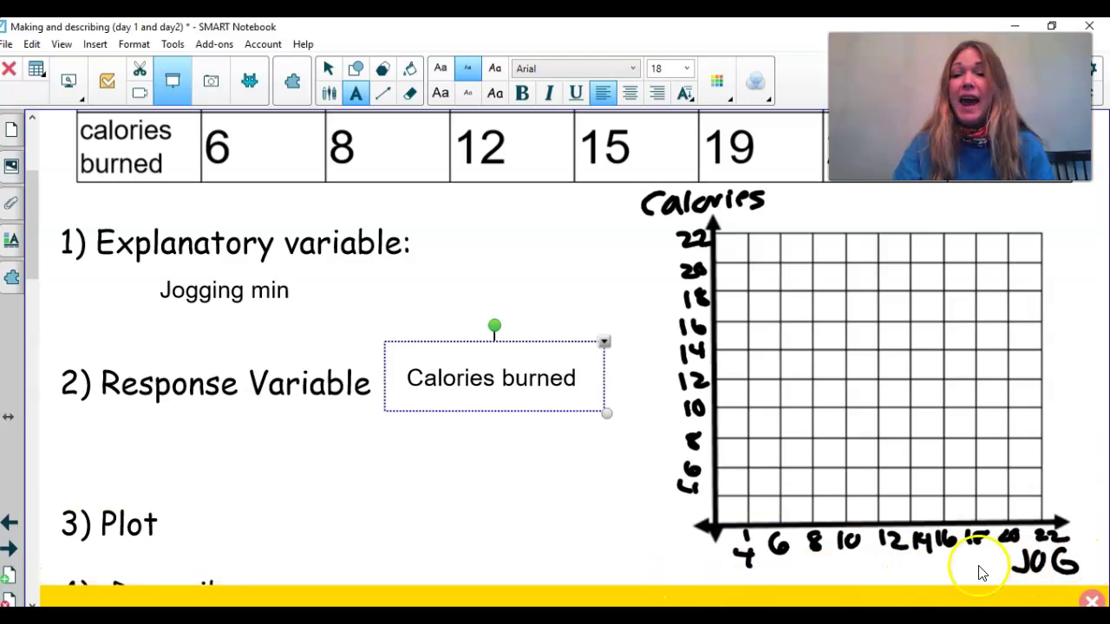
pyautogui.scroll(1, 1010, 542)
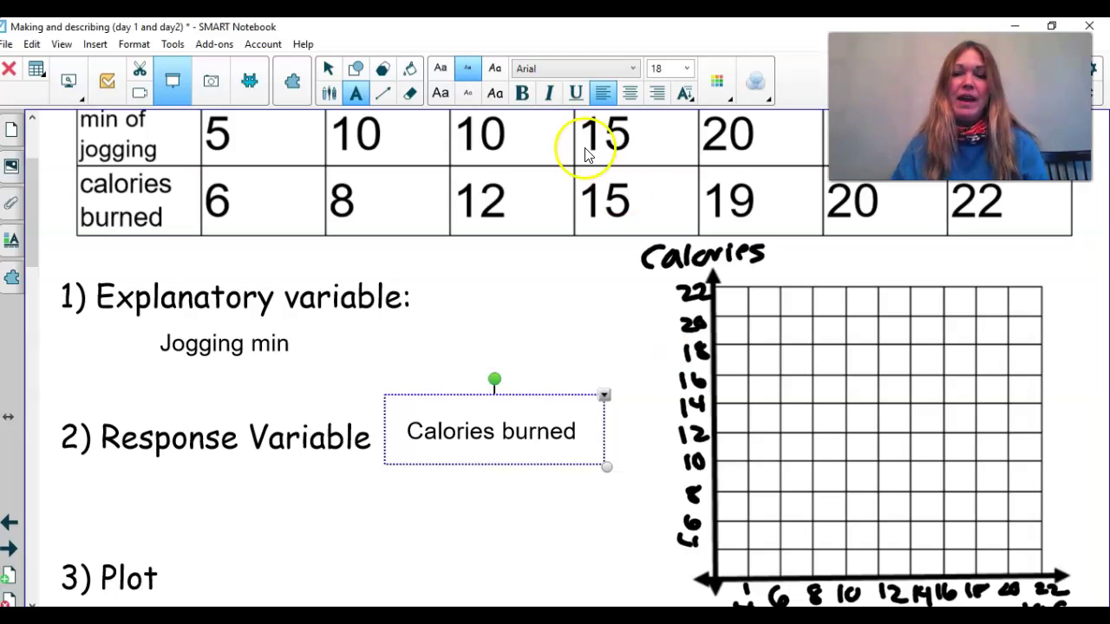
pyautogui.scroll(-1, 587, 243)
pyautogui.scroll(1, 529, 321)
pyautogui.scroll(1, 486, 312)
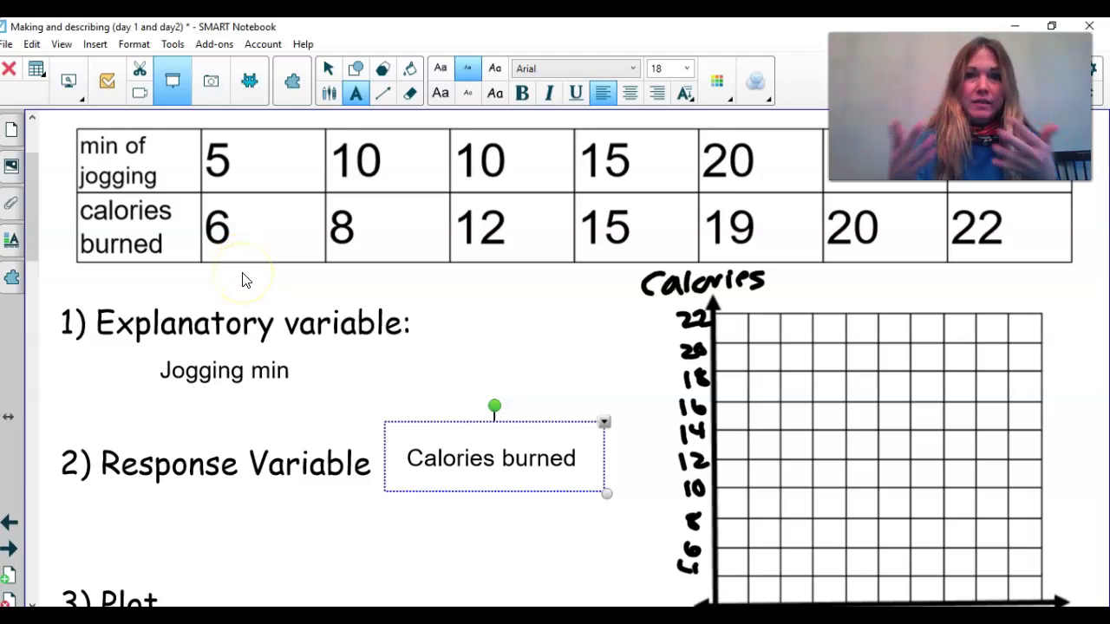
pyautogui.scroll(3, 245, 276)
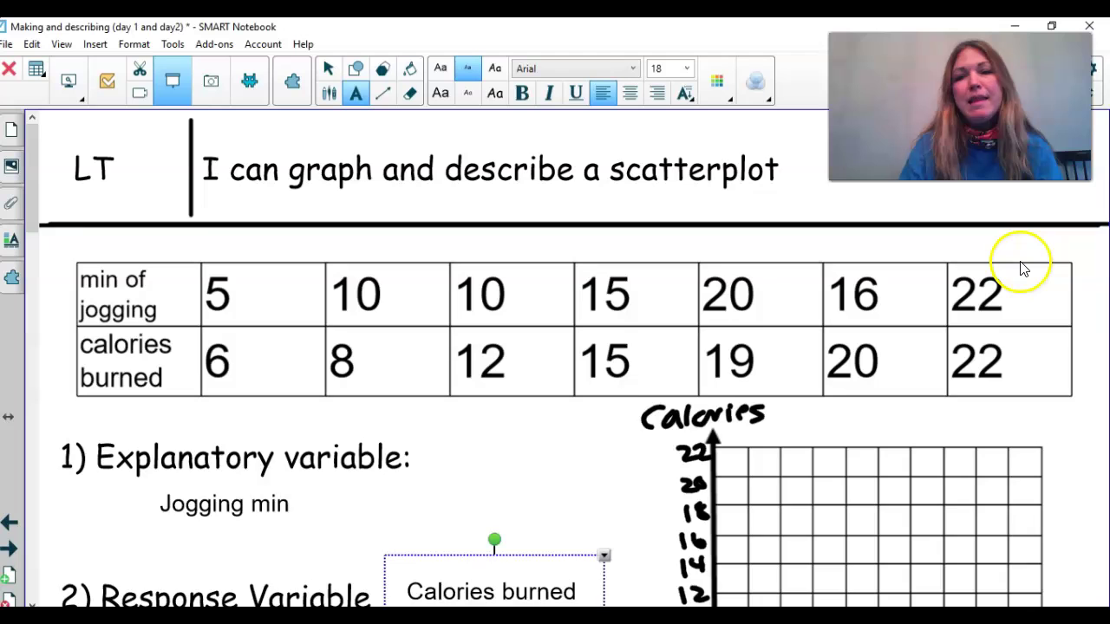
pyautogui.scroll(-5, 1019, 278)
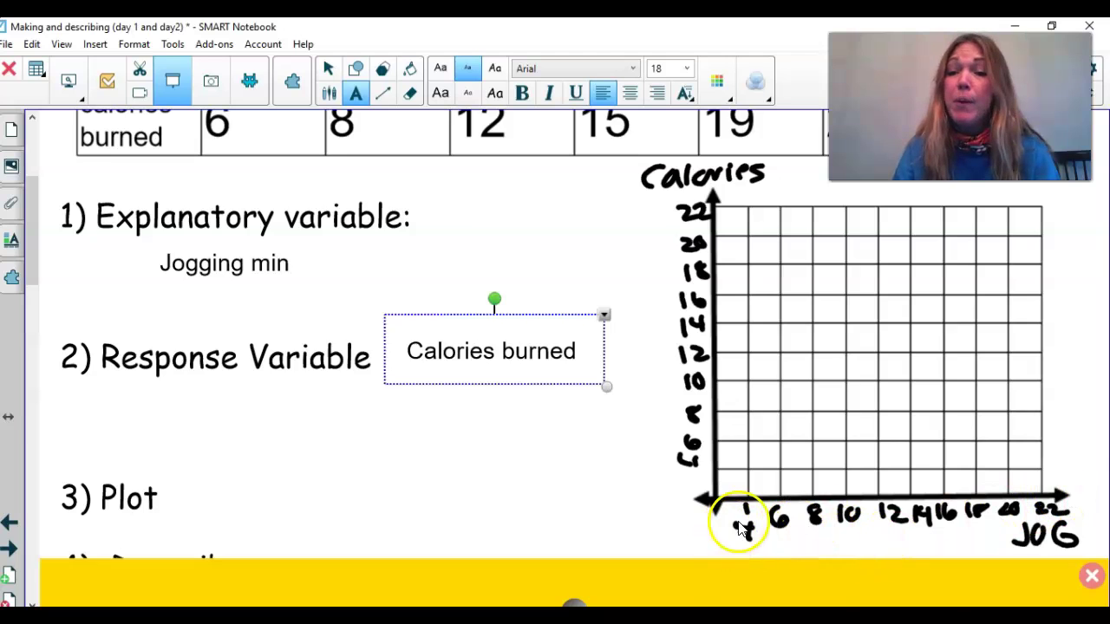
pyautogui.scroll(3, 958, 514)
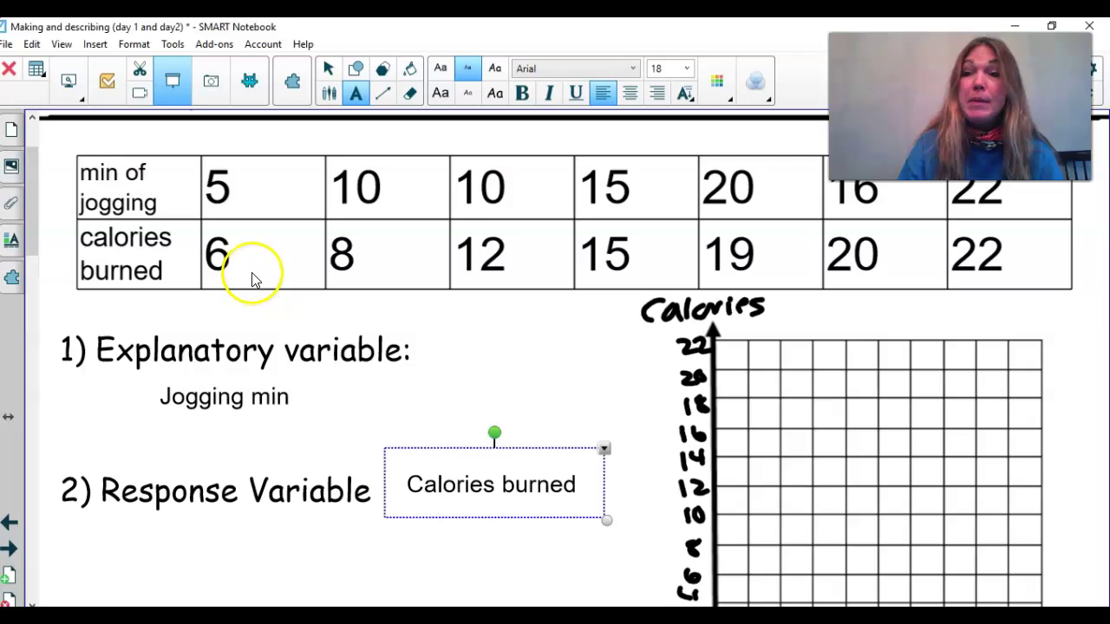
pyautogui.scroll(-1, 1040, 260)
pyautogui.scroll(-3, 1045, 269)
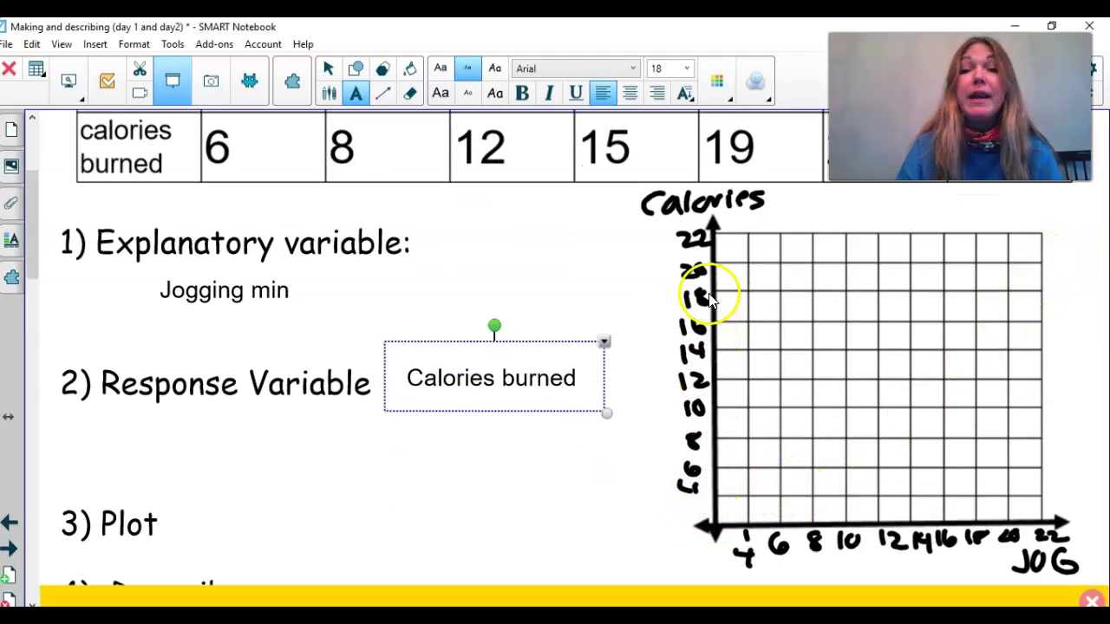
pyautogui.scroll(-2, 295, 542)
pyautogui.scroll(4, 347, 546)
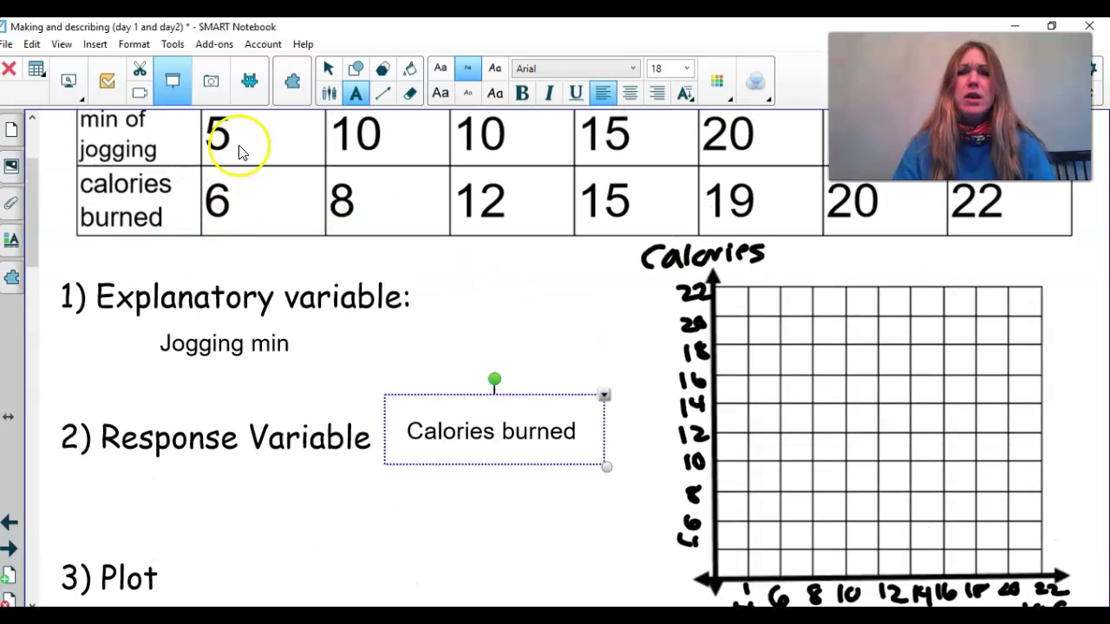